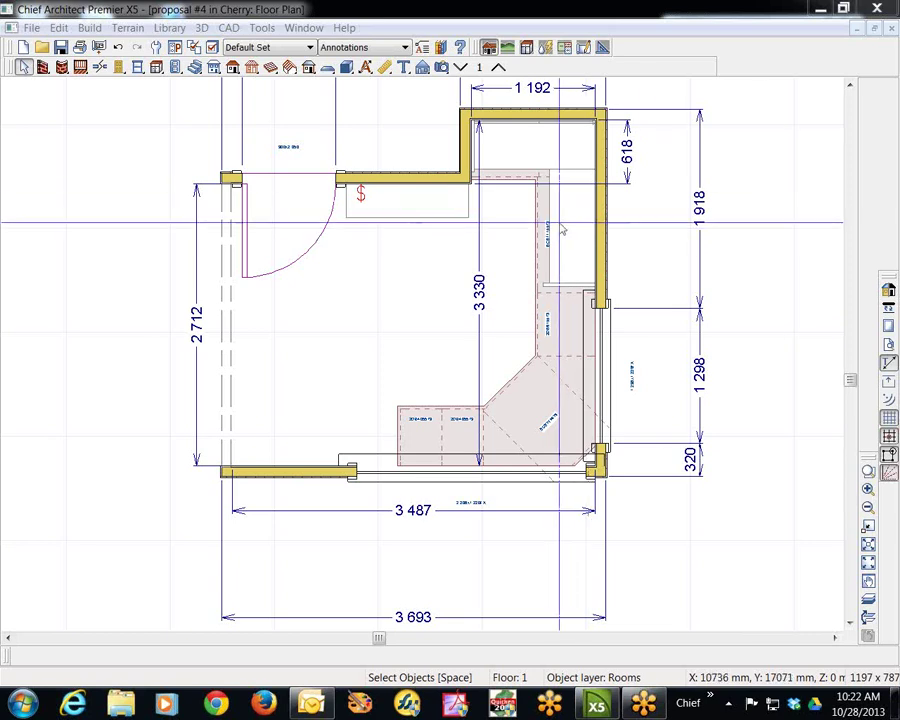
- Place a full camera near the door aimed at the corner desk and windows, creating Camera 5
left_click(441, 67)
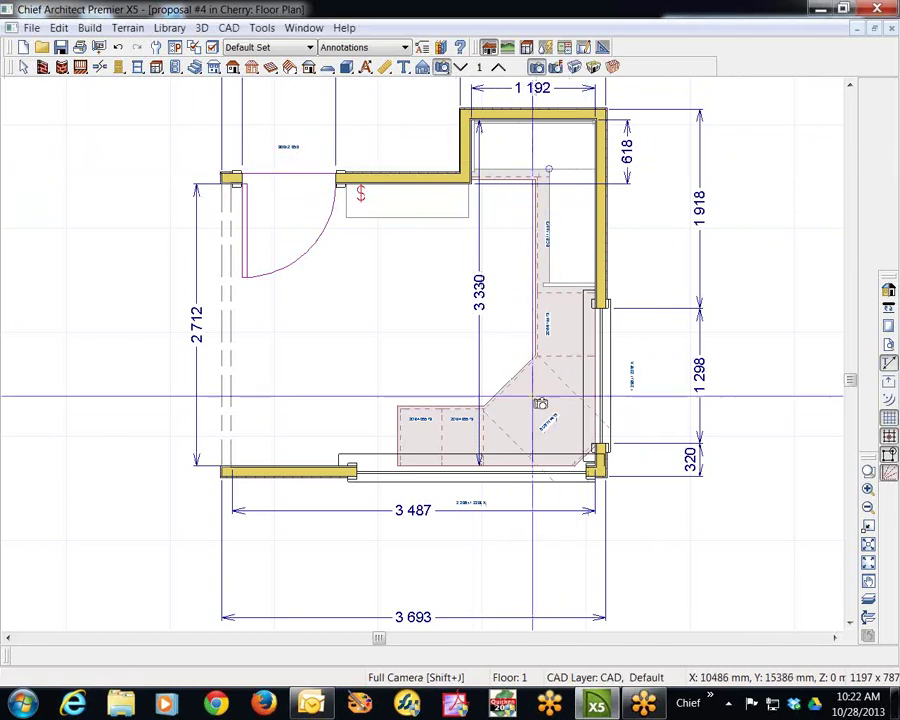
left_click_drag(340, 240, 593, 377)
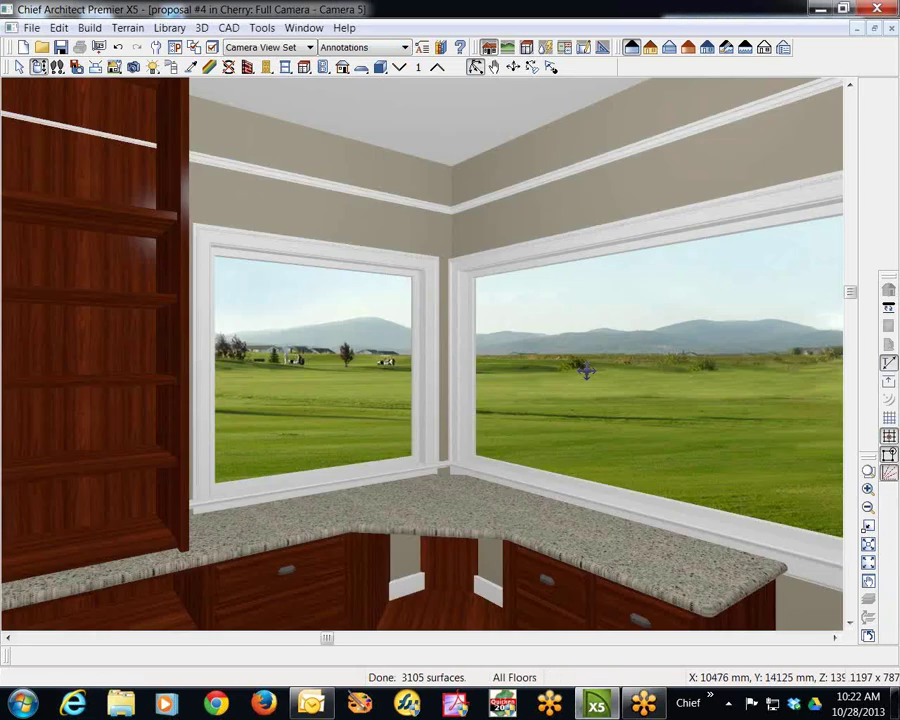
- Tilt Camera 5 down to the desk cabinets and select the angled corner base cabinet
left_click(850, 623)
left_click(850, 624)
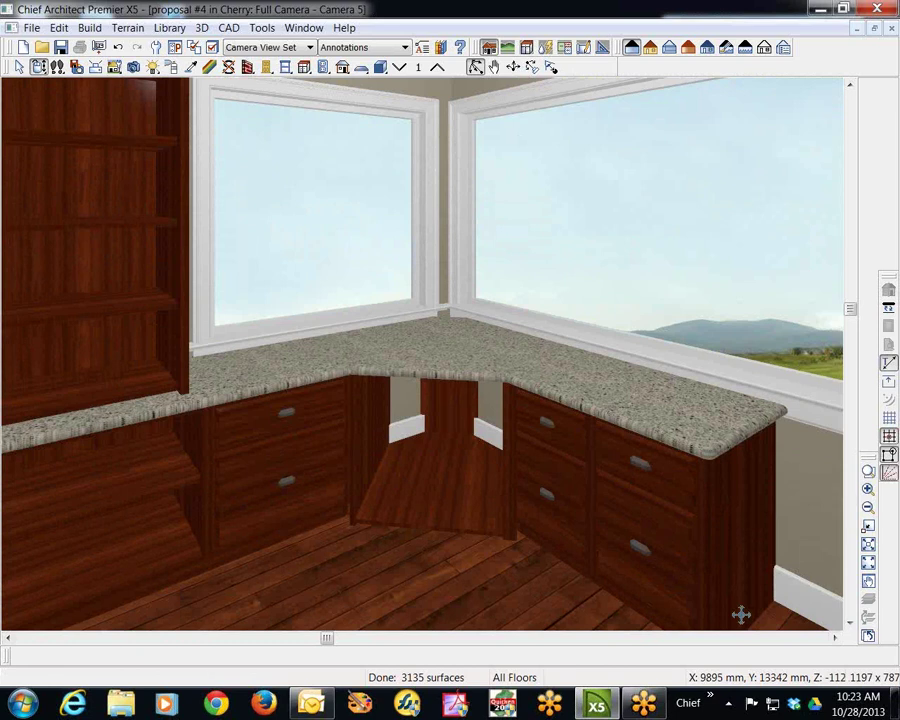
left_click(19, 66)
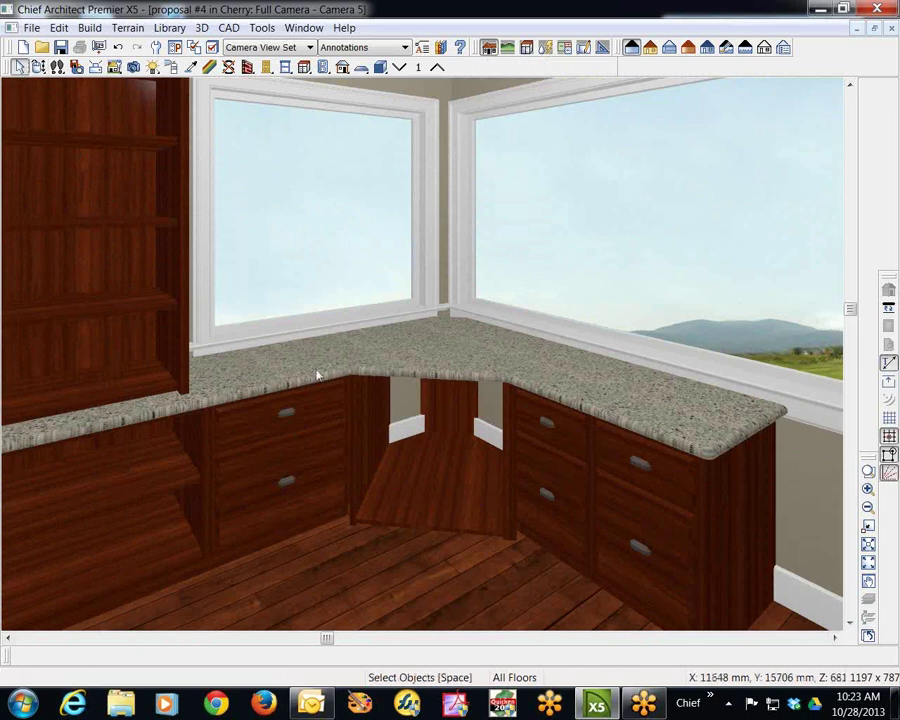
left_click(448, 512)
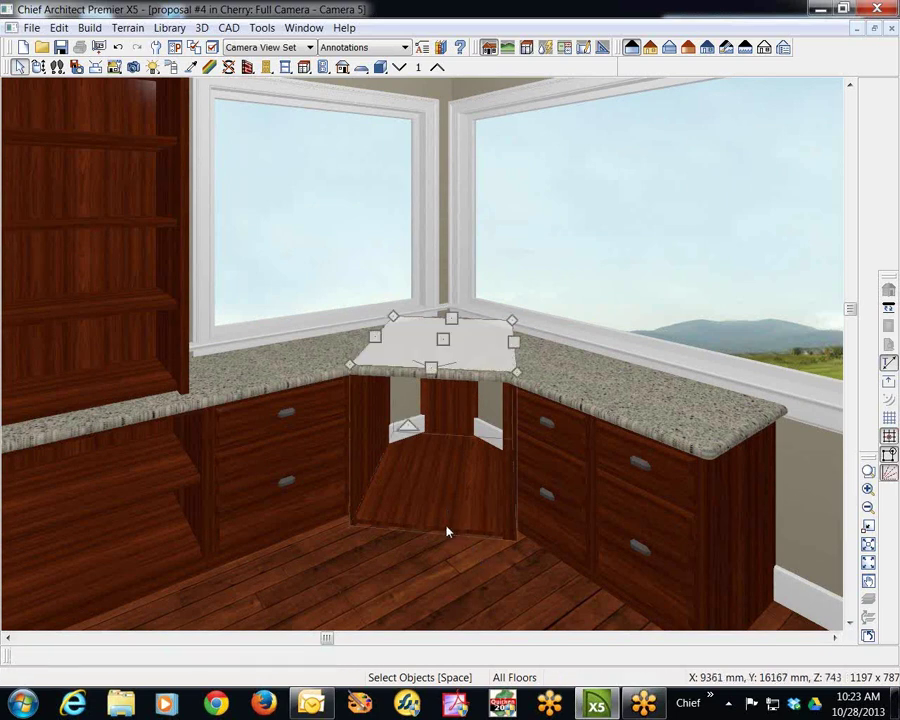
left_click(38, 656)
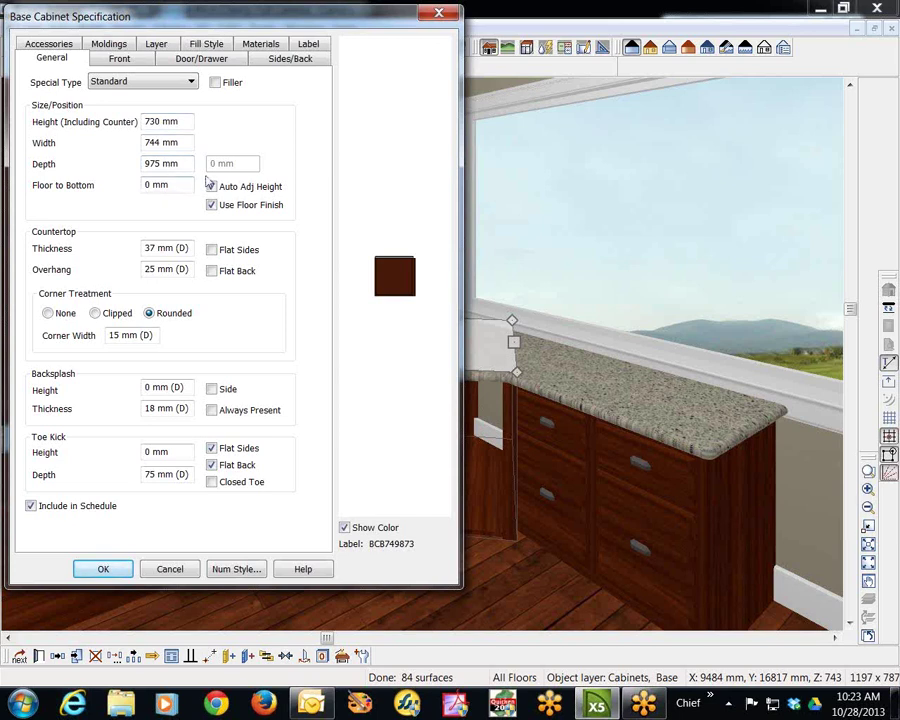
left_click_drag(190, 184, 102, 184)
- Raise the corner cabinet's bottom so it is 150 mm high and 580 mm off the floor
left_click(172, 569)
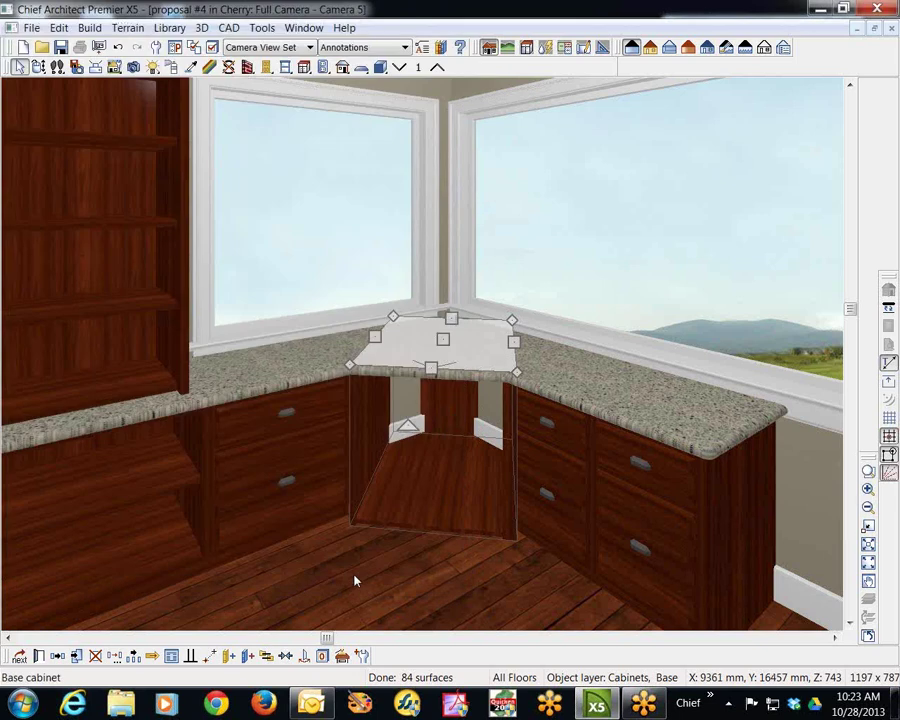
left_click(440, 534)
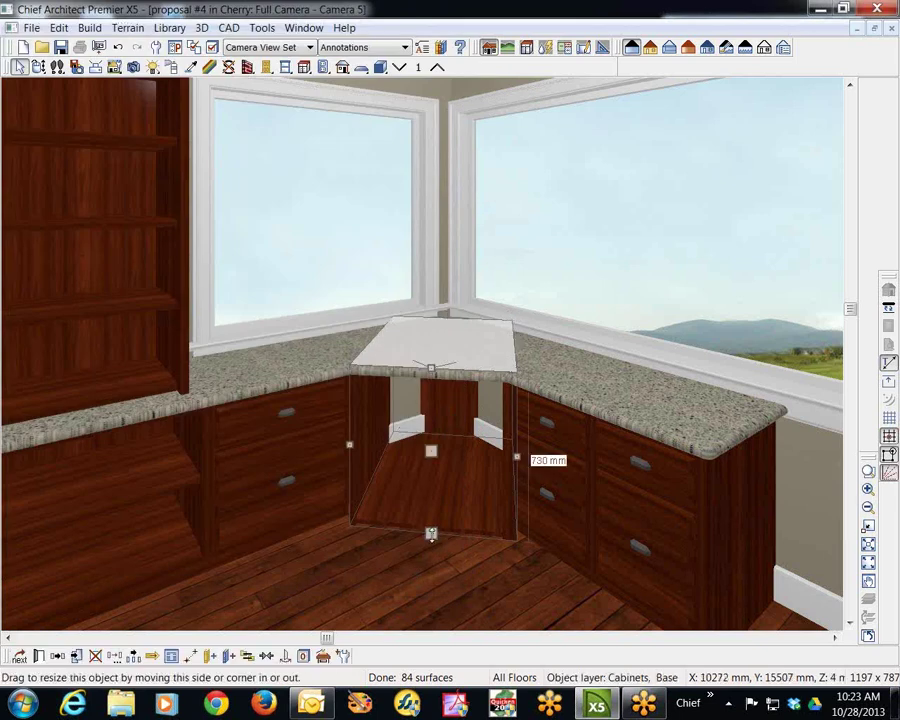
left_click_drag(431, 533, 423, 404)
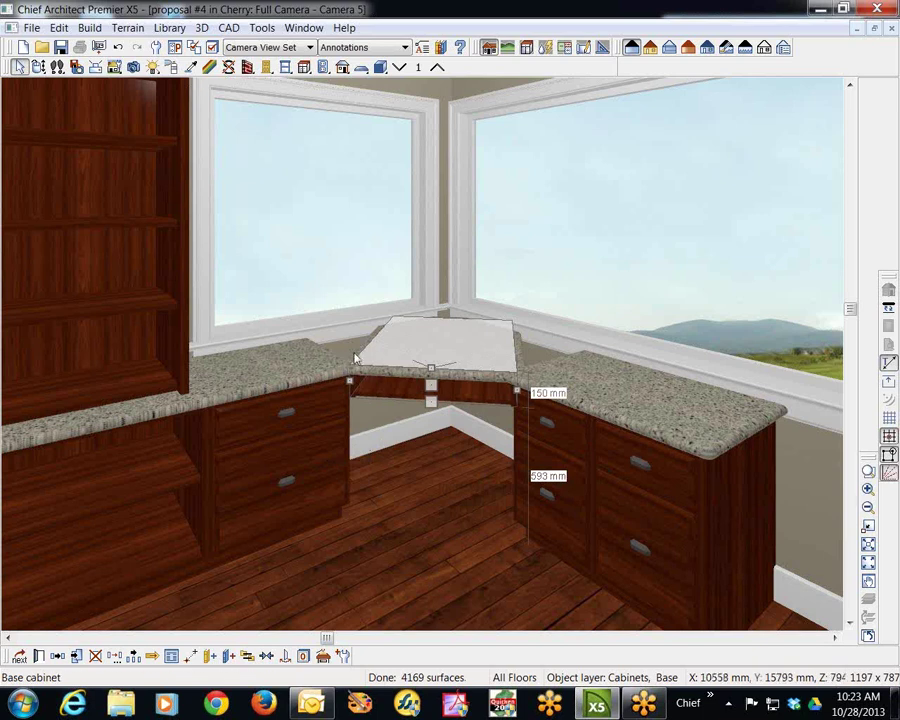
left_click(40, 656)
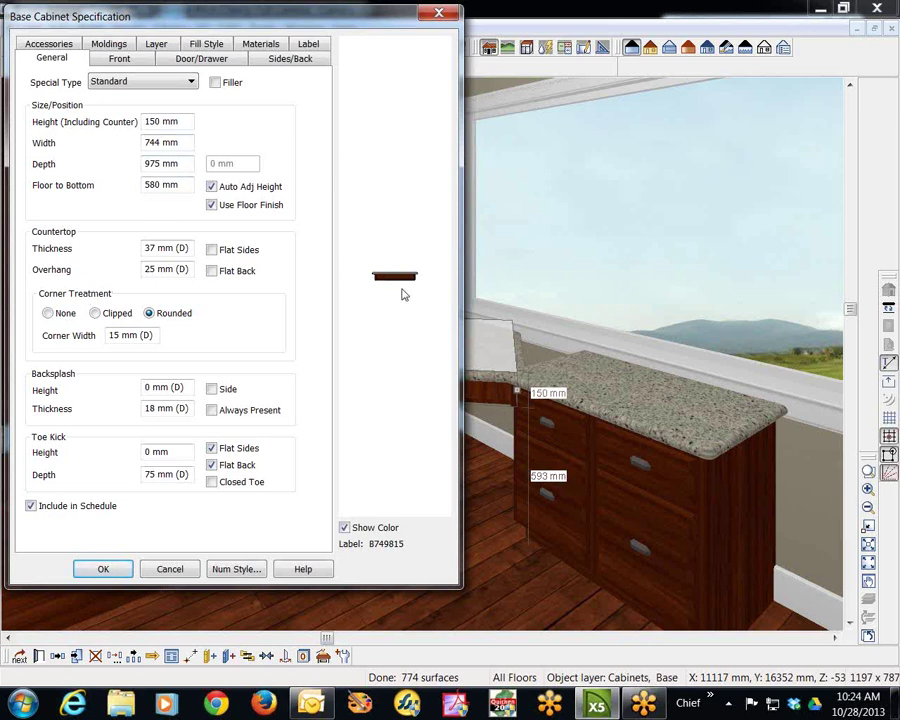
- On the Front tab, add a Blank Area face item and dismiss the insufficient-room warning
key("ctrl+Tab")
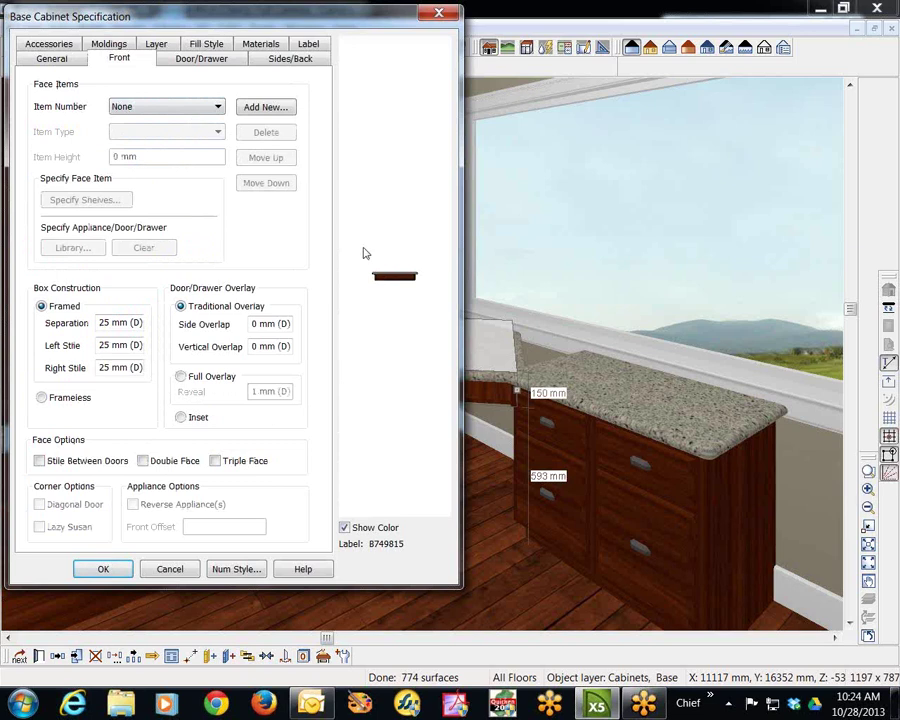
left_click(216, 108)
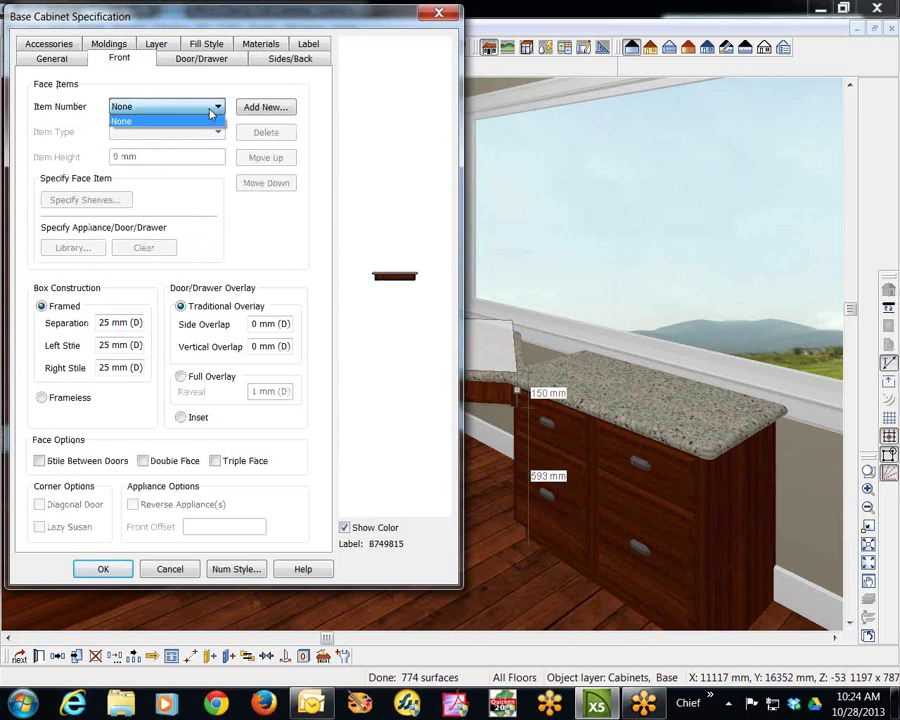
left_click(213, 119)
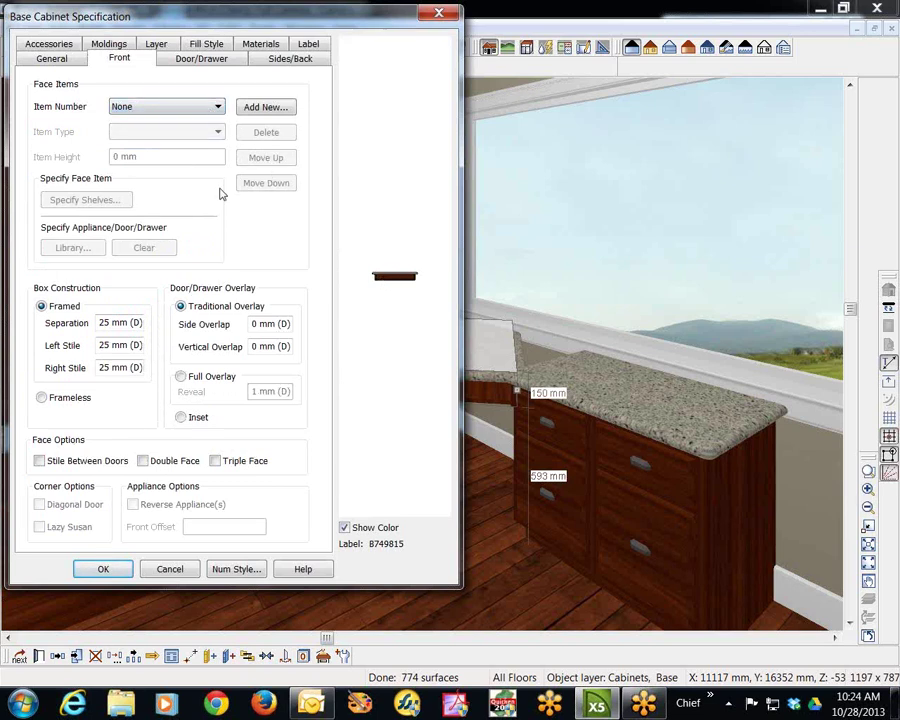
left_click(278, 108)
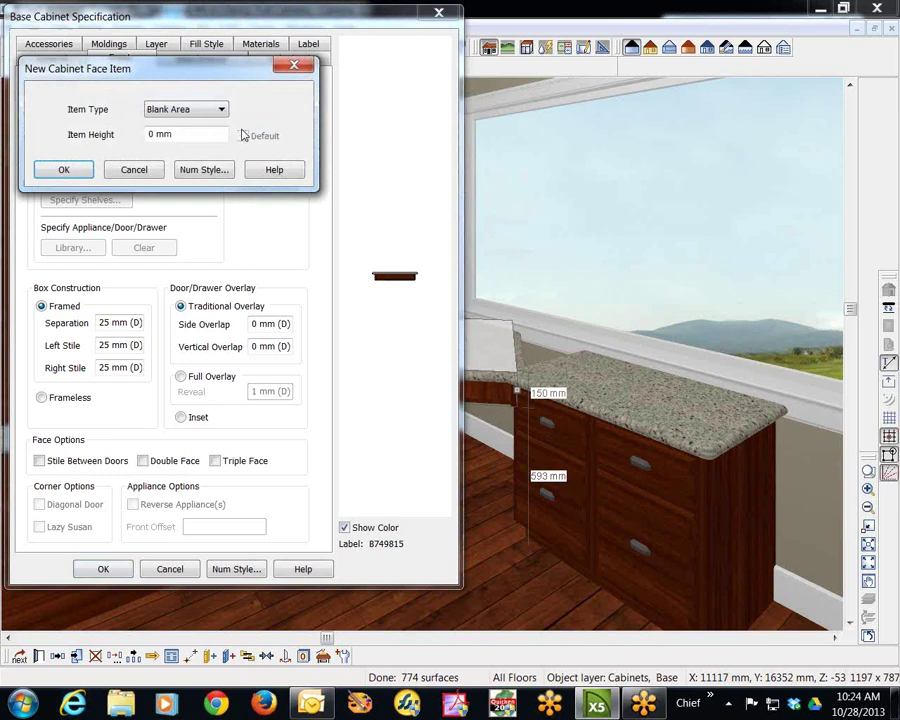
left_click(222, 112)
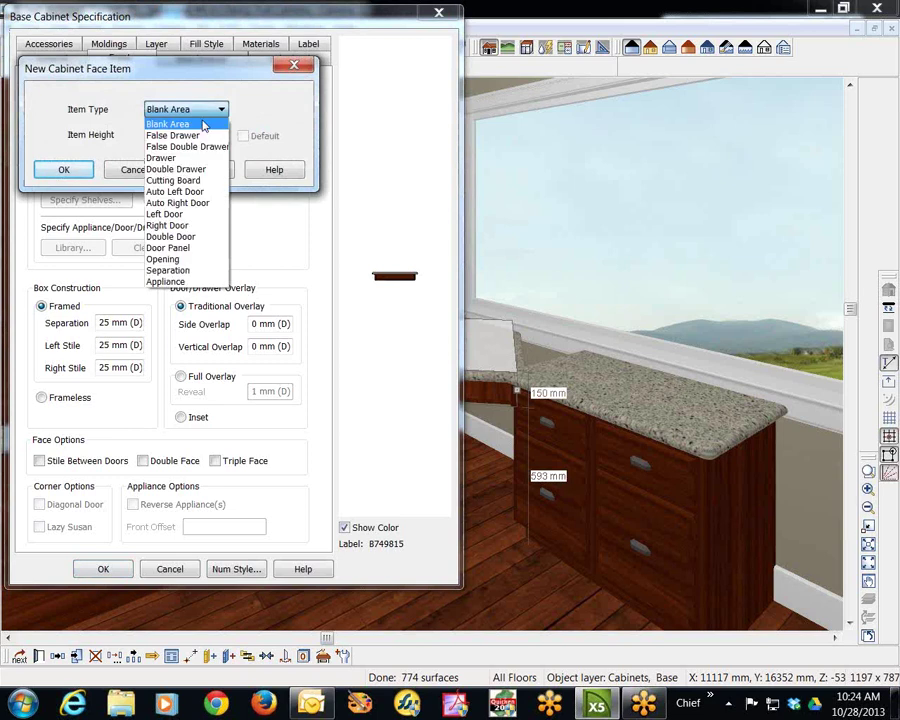
left_click(203, 126)
left_click(63, 169)
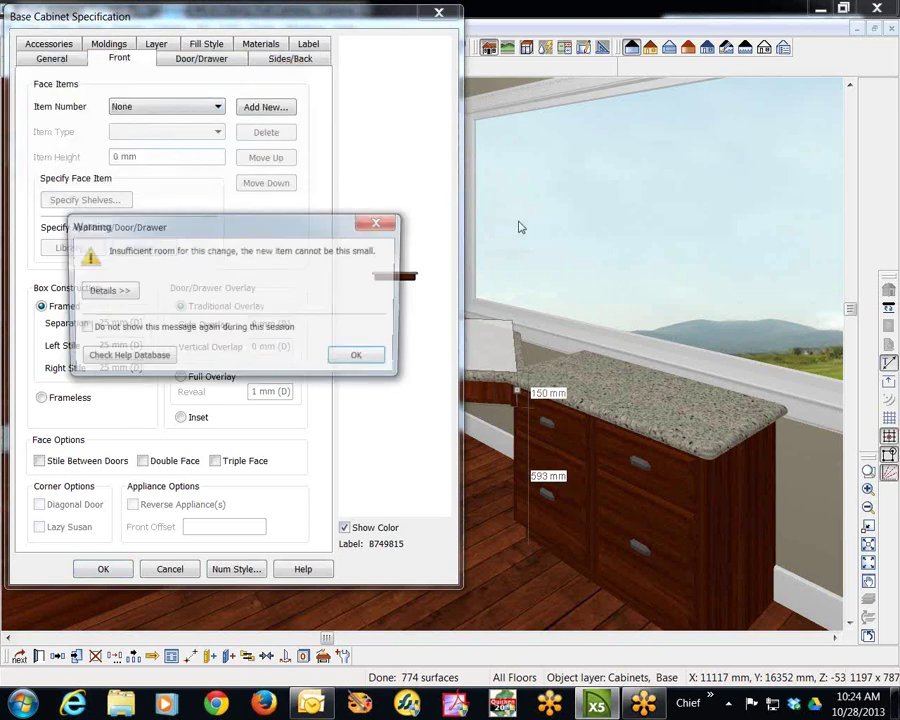
left_click(366, 361)
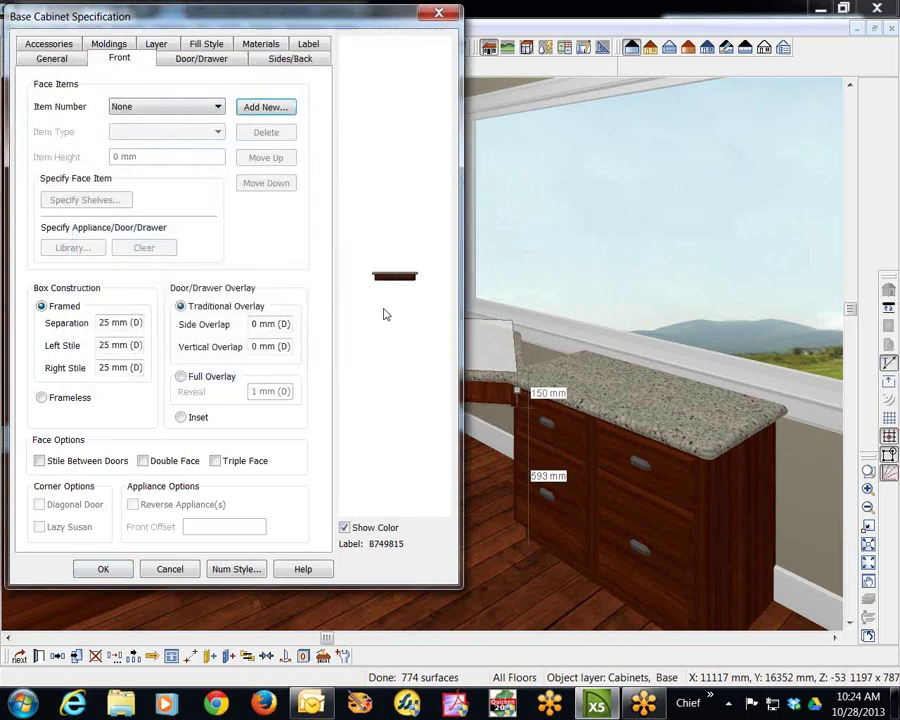
- Add a Drawer face item to the corner cabinet front and apply the cabinet changes
left_click(204, 111)
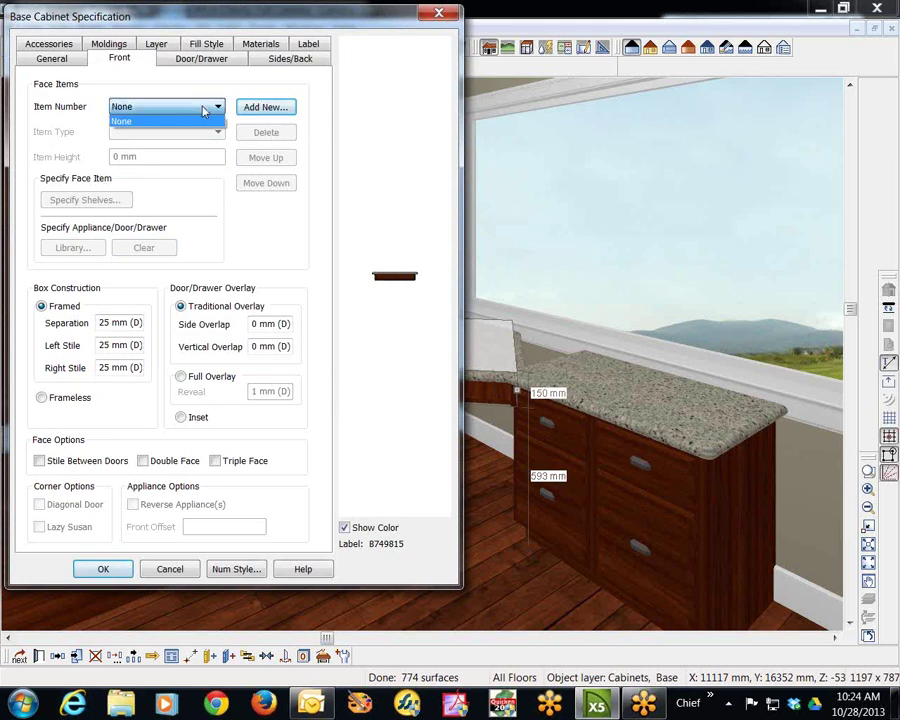
left_click(265, 110)
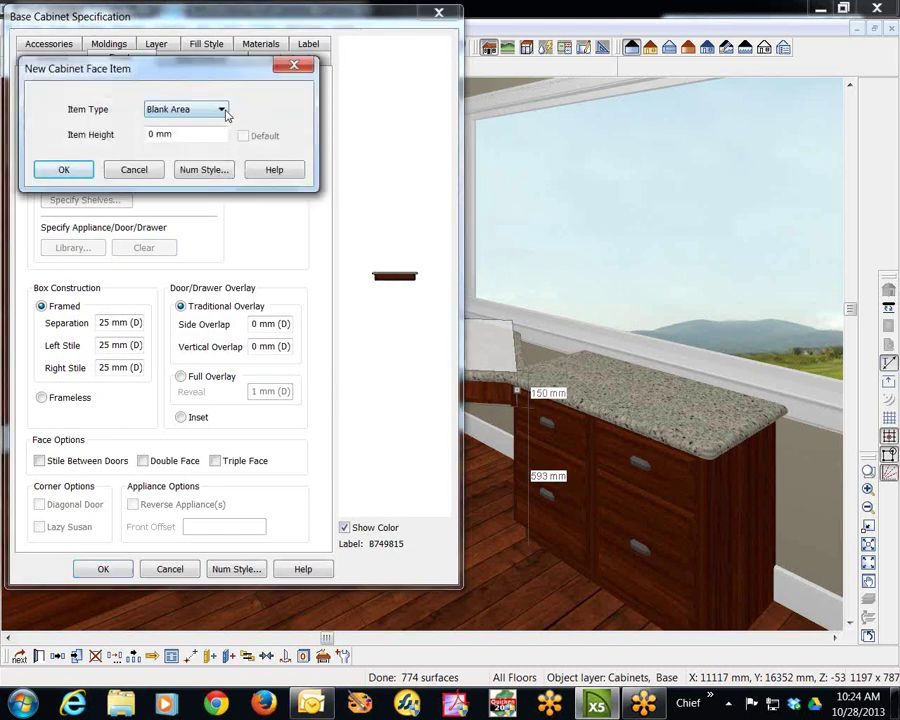
left_click(222, 110)
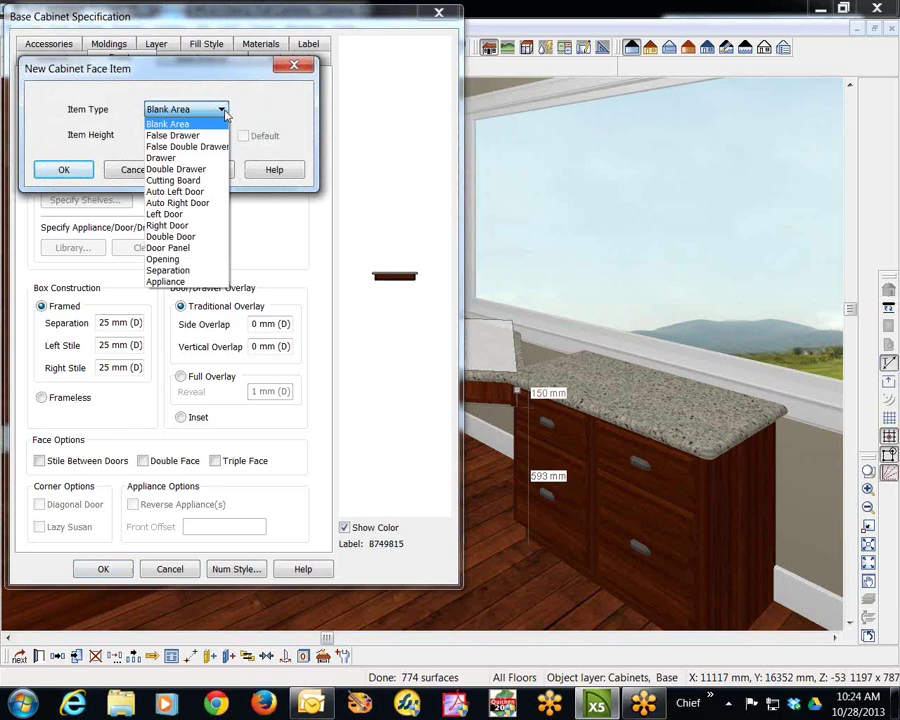
left_click(222, 147)
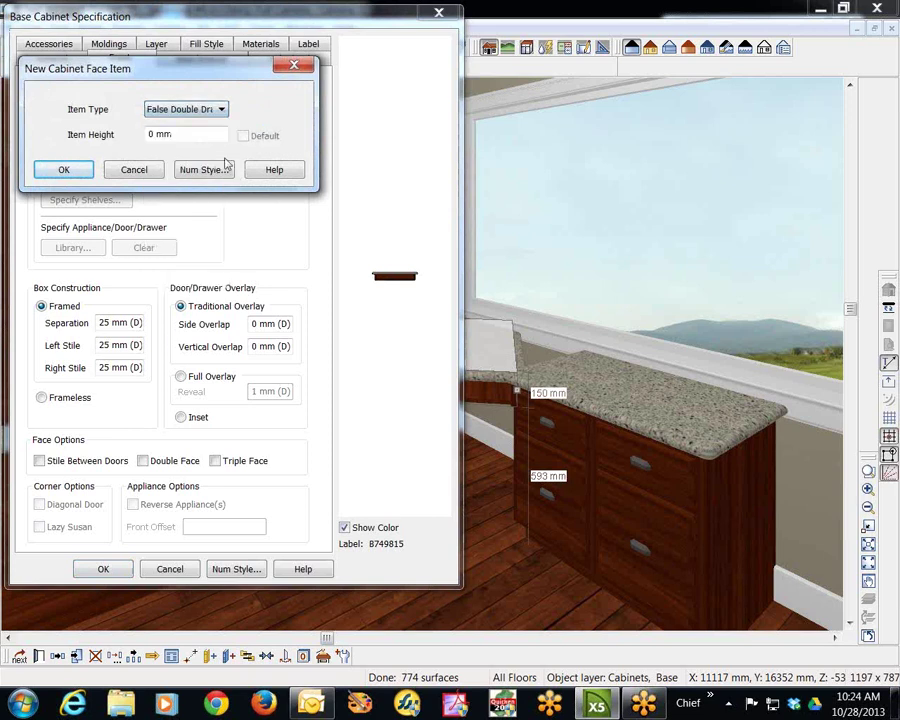
left_click(222, 110)
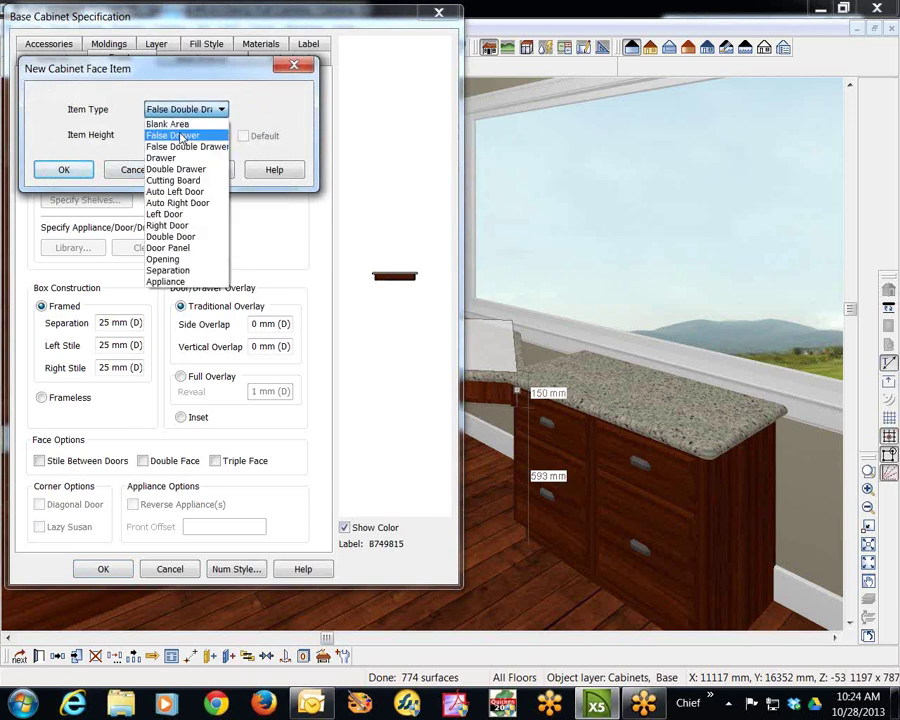
left_click(165, 158)
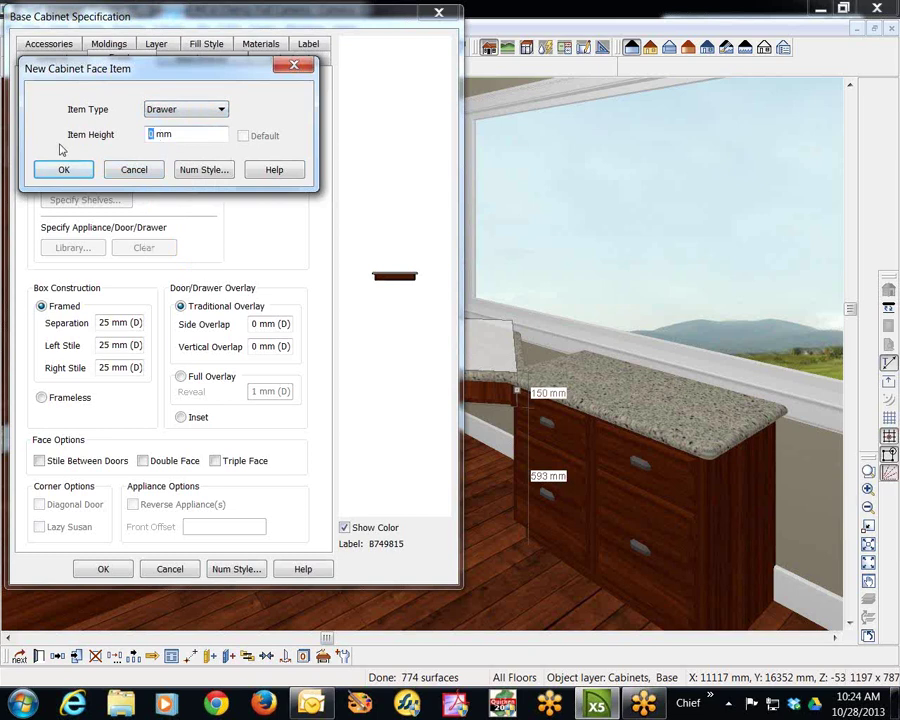
type("9")
left_click(58, 172)
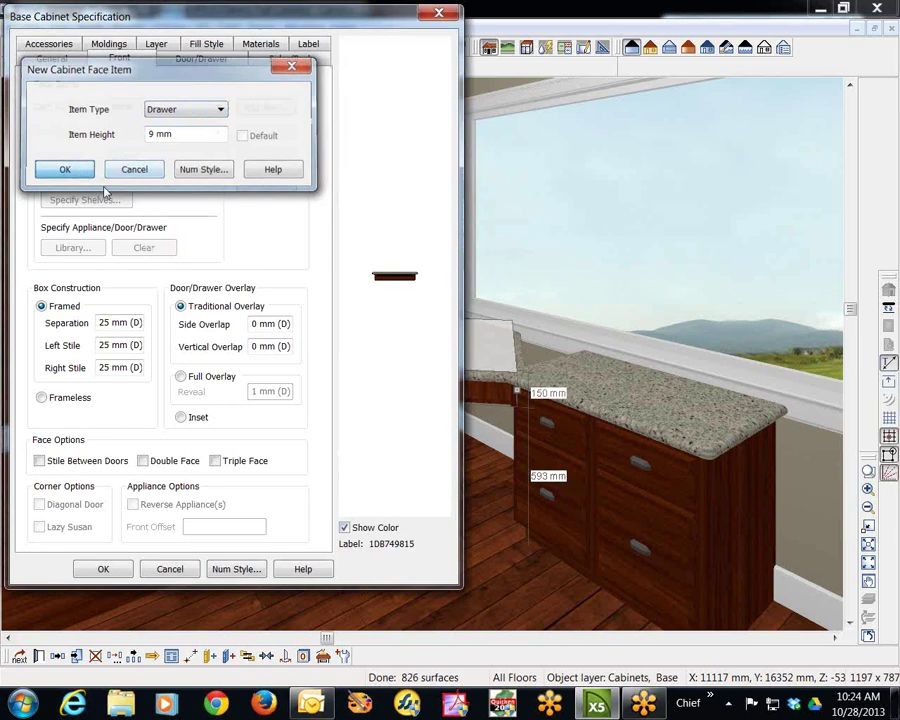
left_click(101, 568)
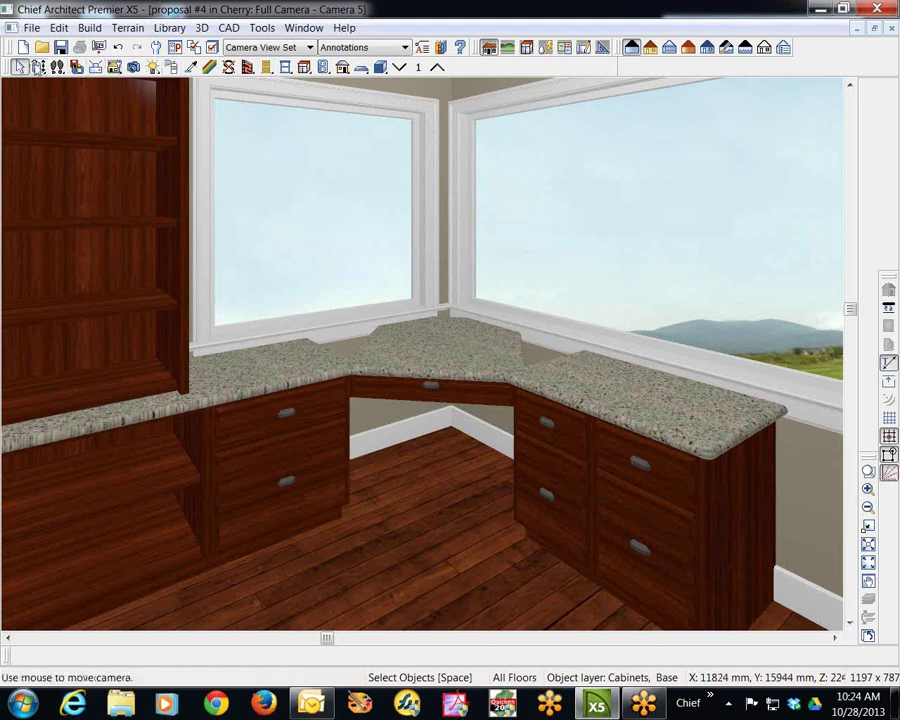
- Orbit the camera to view the desk corner from outside, then return to the floor plan
left_click(38, 67)
left_click_drag(546, 440, 420, 562)
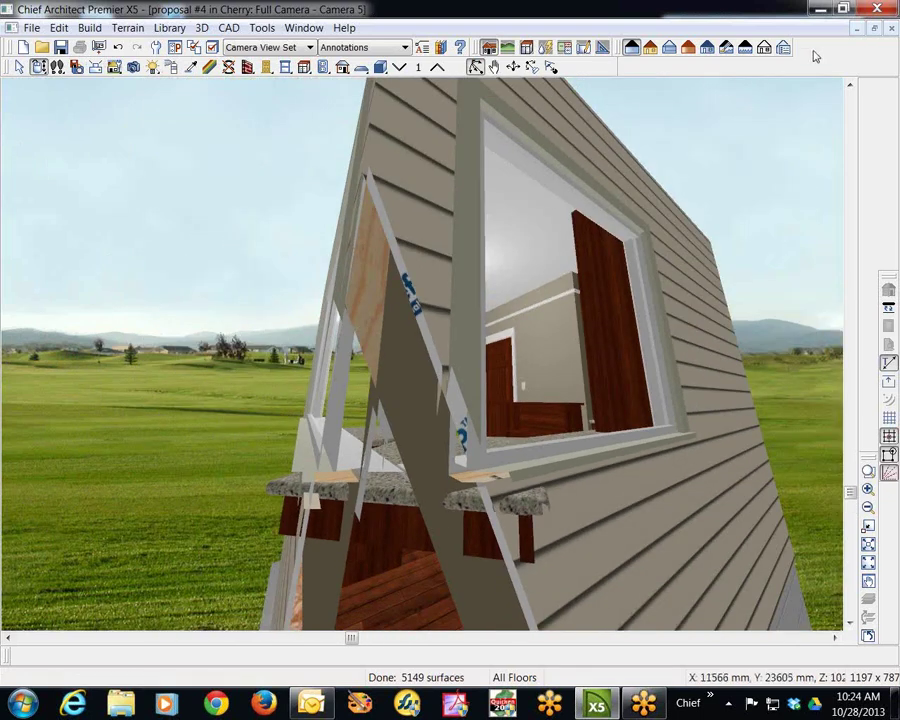
key("ctrl+Tab")
- Rotate the corner cabinet to sit diagonally at 45° in the floor plan
key("space")
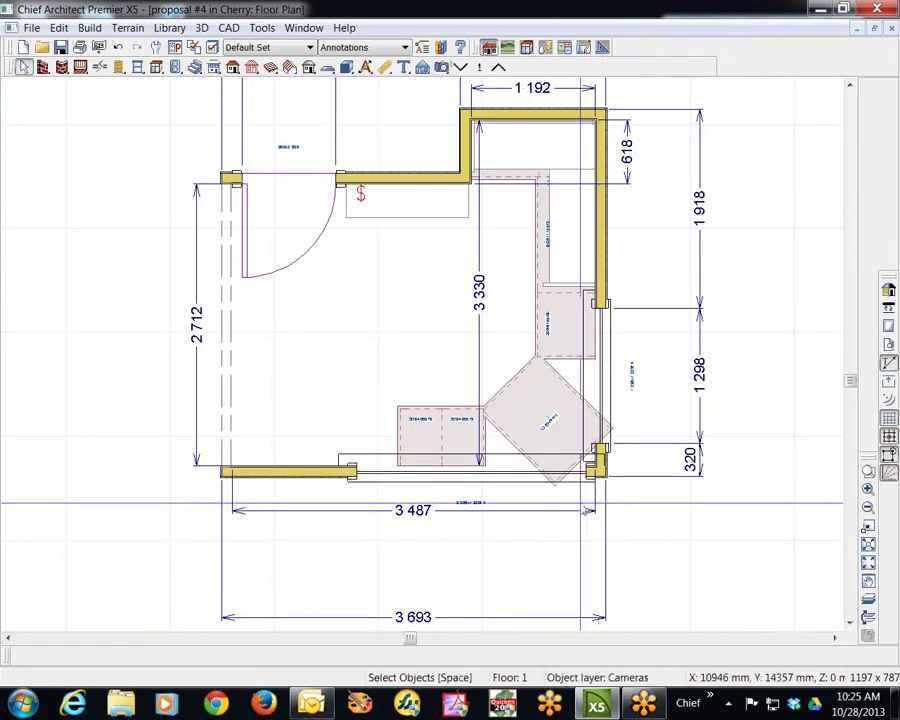
scroll(575, 495, "up", 3)
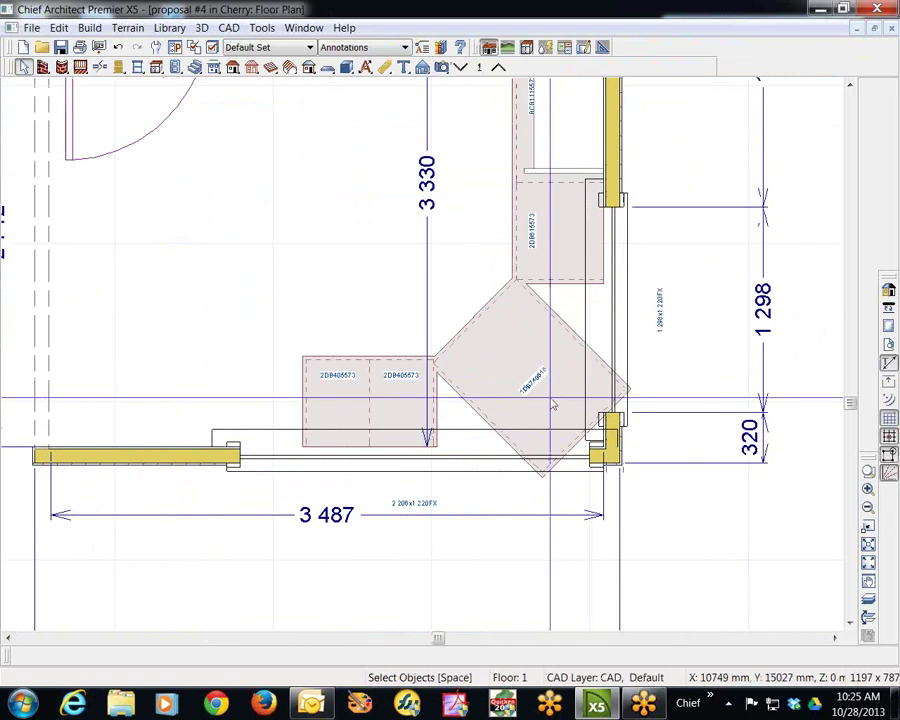
left_click(601, 438)
left_click_drag(601, 438, 568, 415)
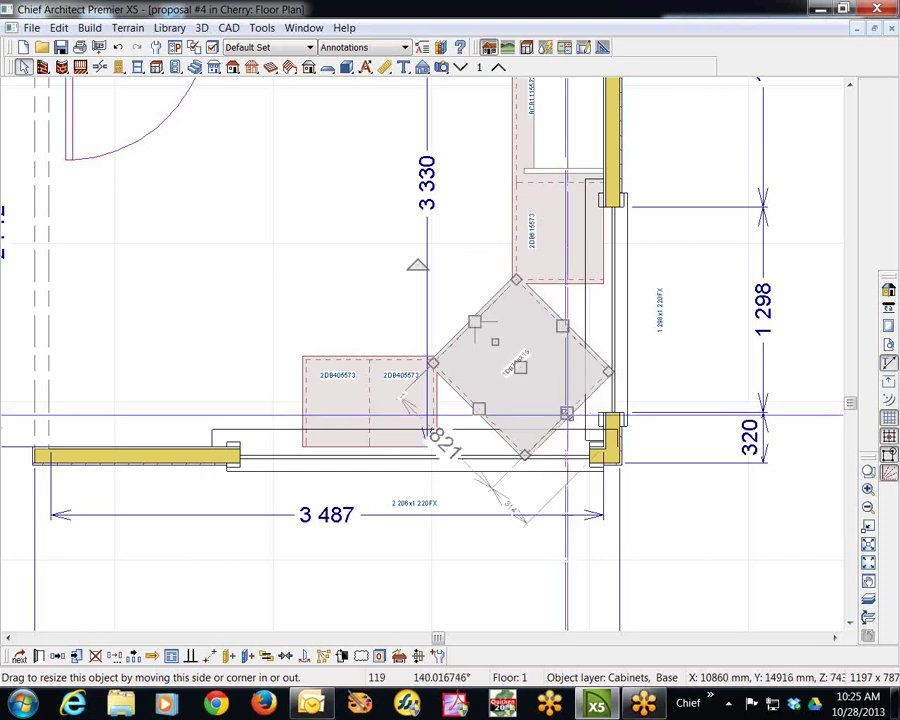
- Create a full camera view, Camera 6, aimed at the corner desk
key("Escape")
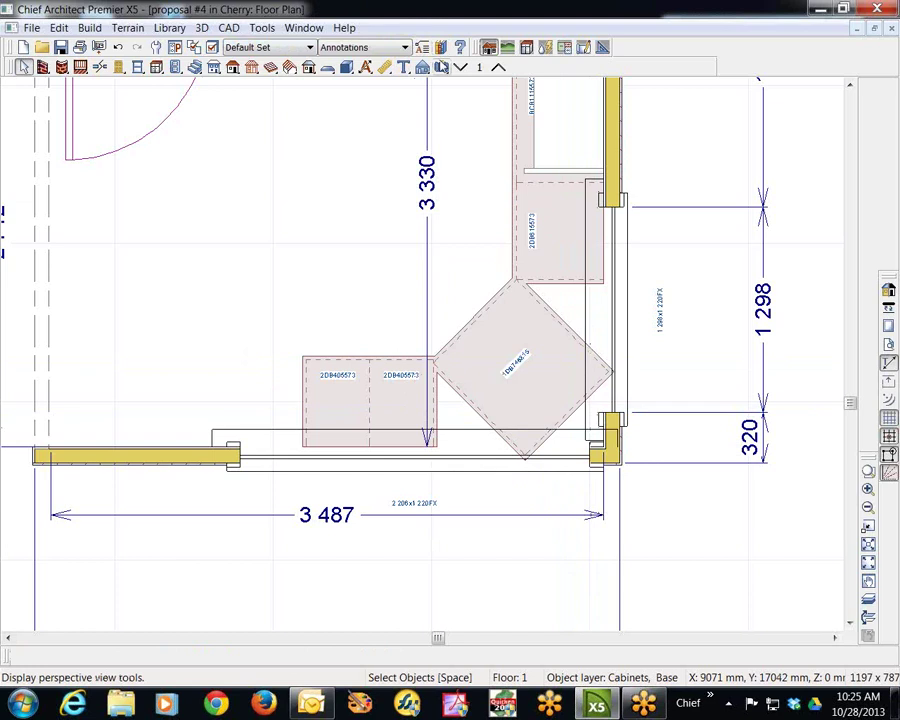
left_click(489, 47)
left_click_drag(205, 142, 325, 222)
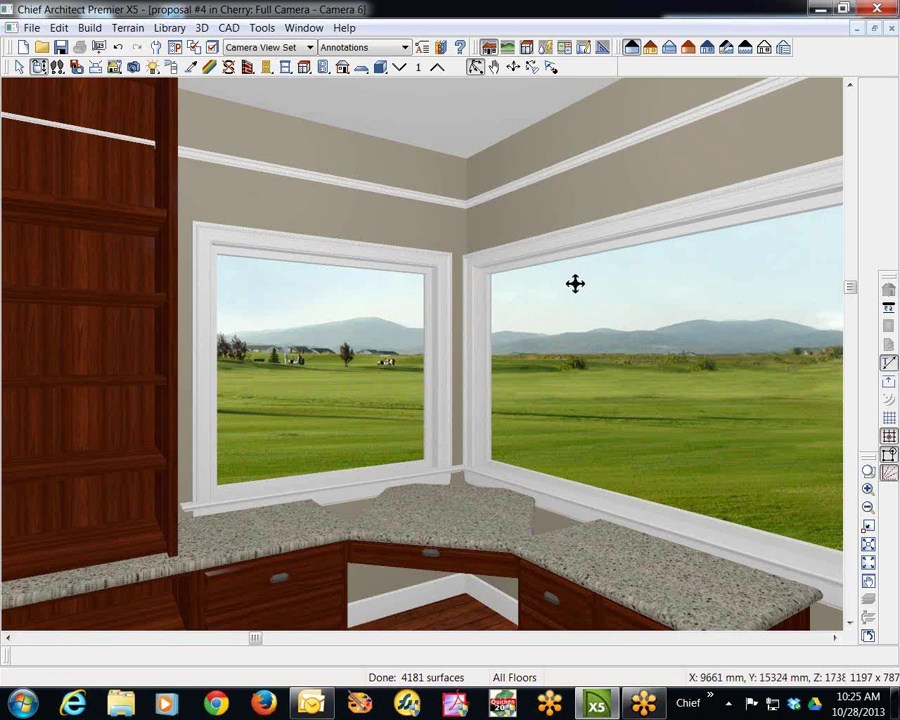
- Close Camera 6 and scroll the floor plan up to show the walls above the desk
key("ctrl+Tab")
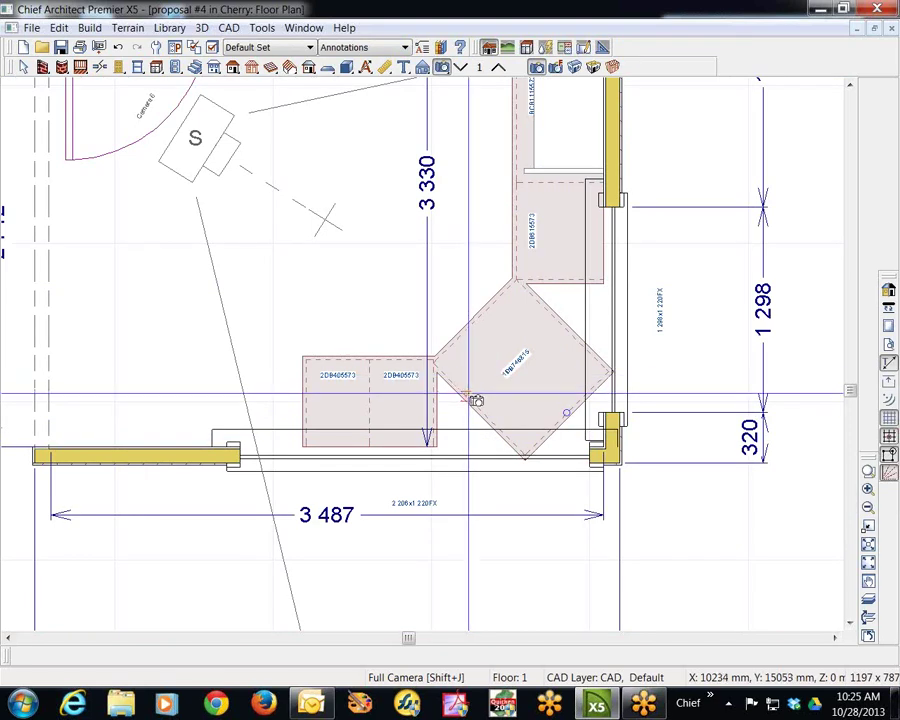
left_click(22, 67)
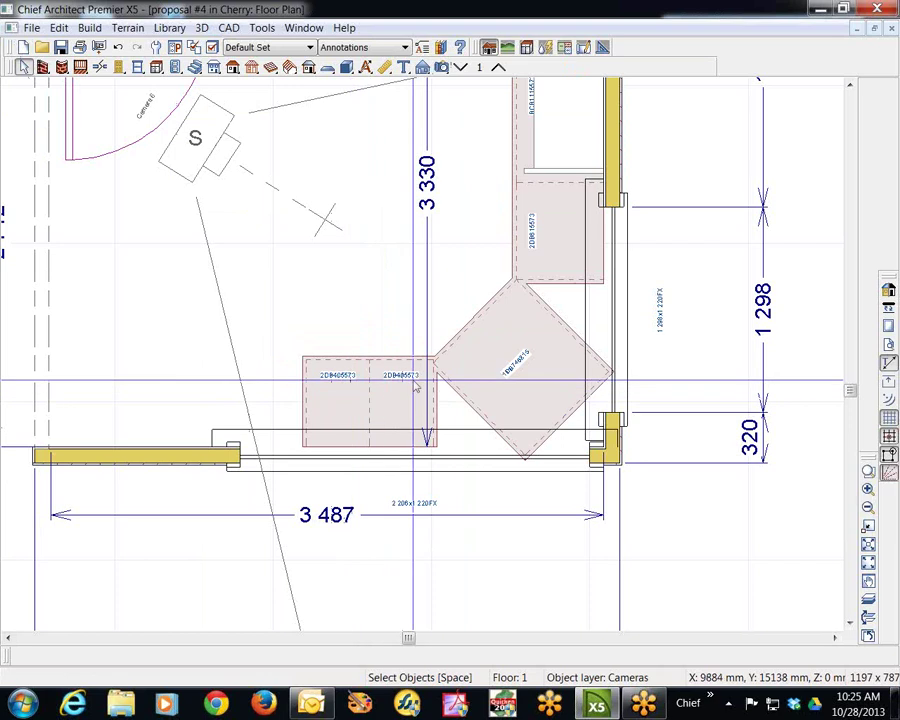
scroll(855, 72, "up", 4)
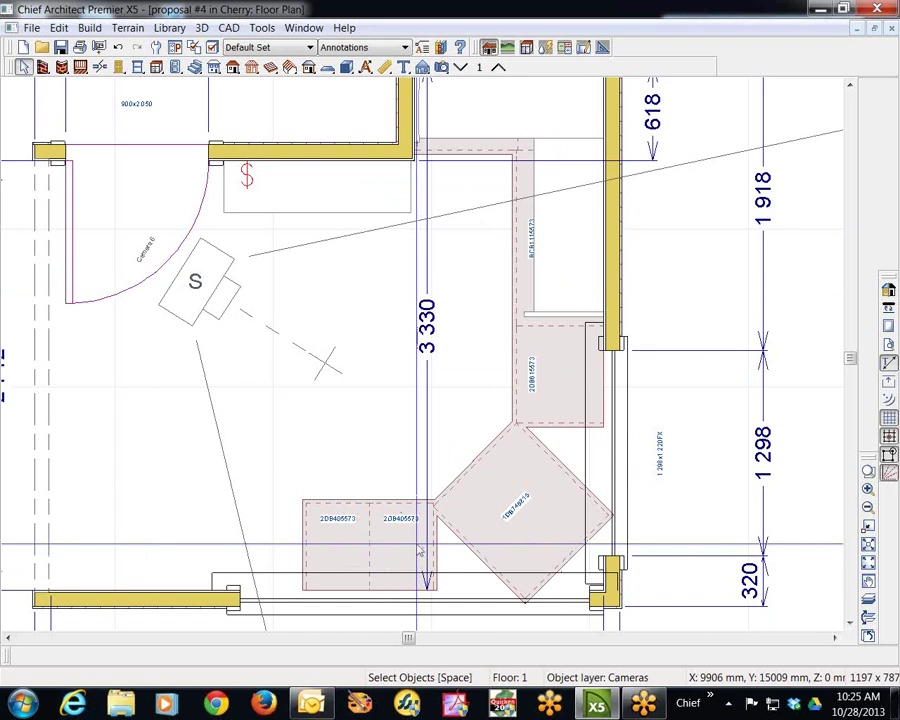
- Generate a custom countertop from the left base cabinet and stretch it to the right wall
left_click(362, 550)
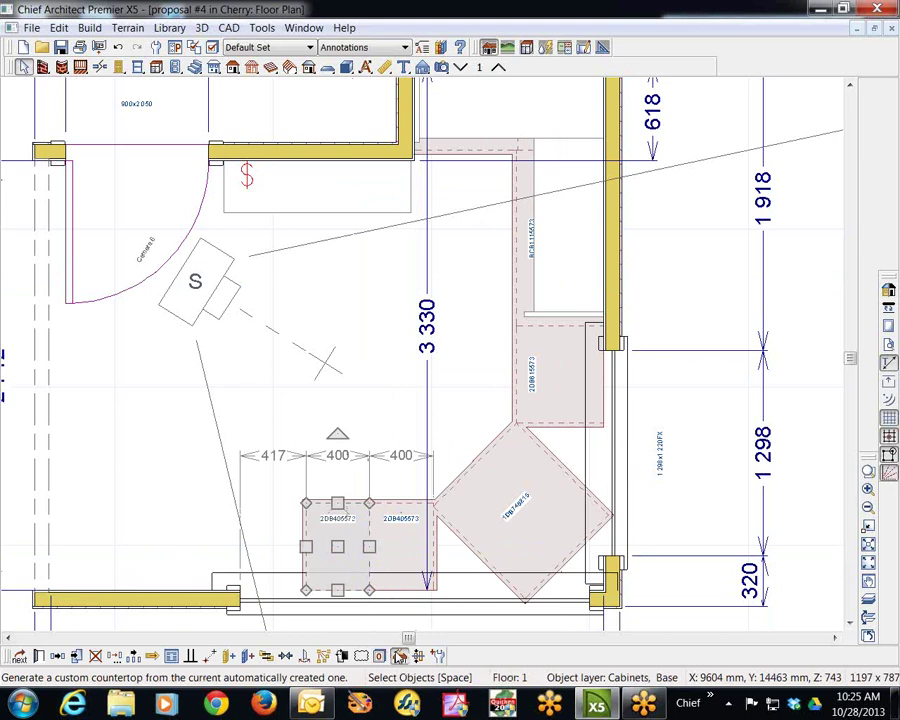
left_click(398, 656)
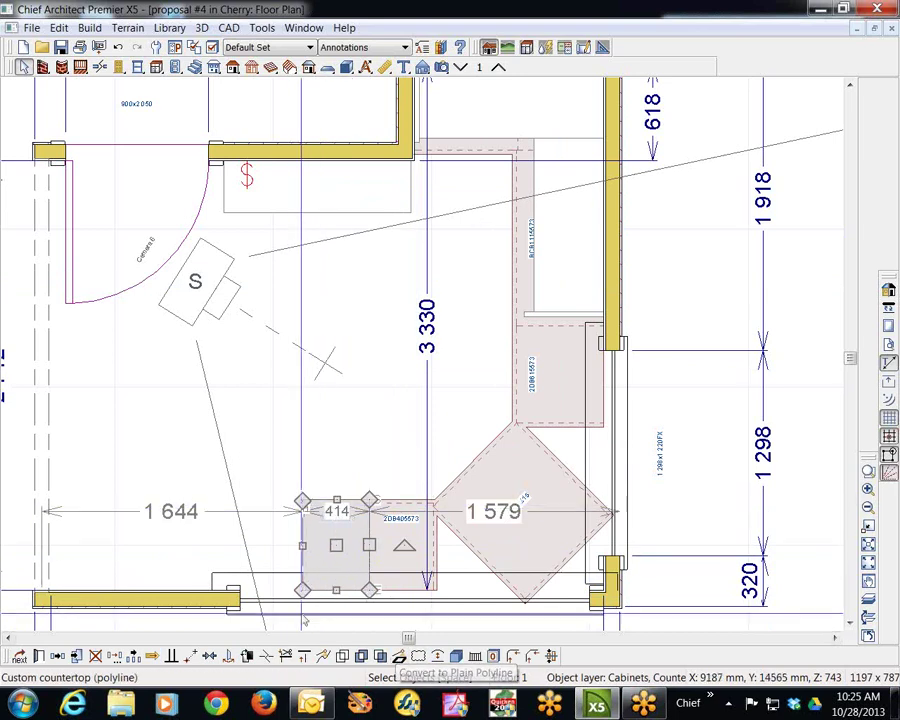
left_click_drag(369, 545, 605, 547)
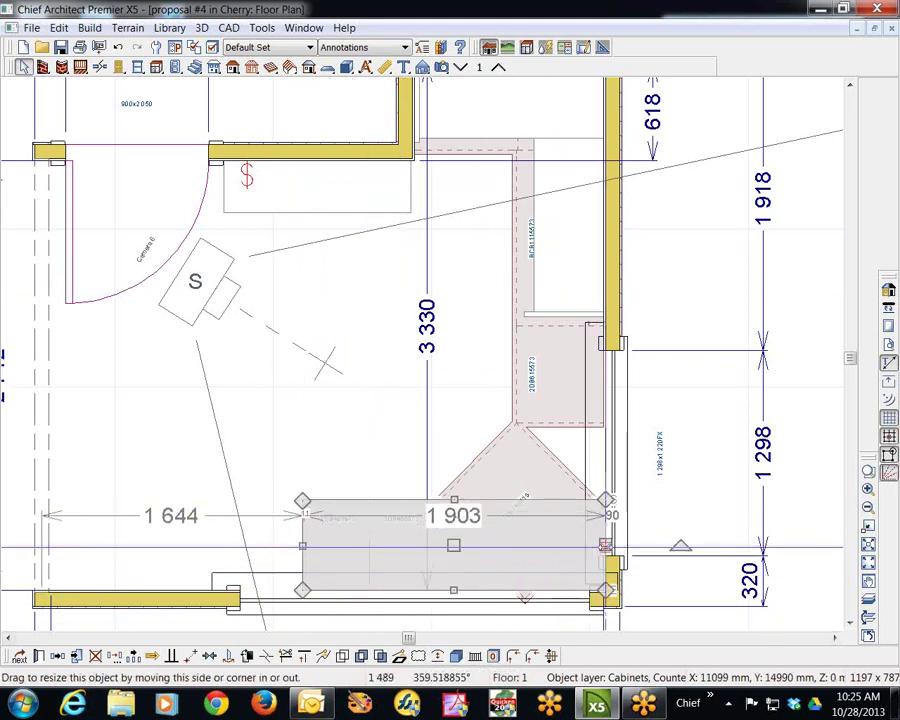
- Extend the countertop up along the right wall to the back wall, adjusting its edge
left_click(268, 656)
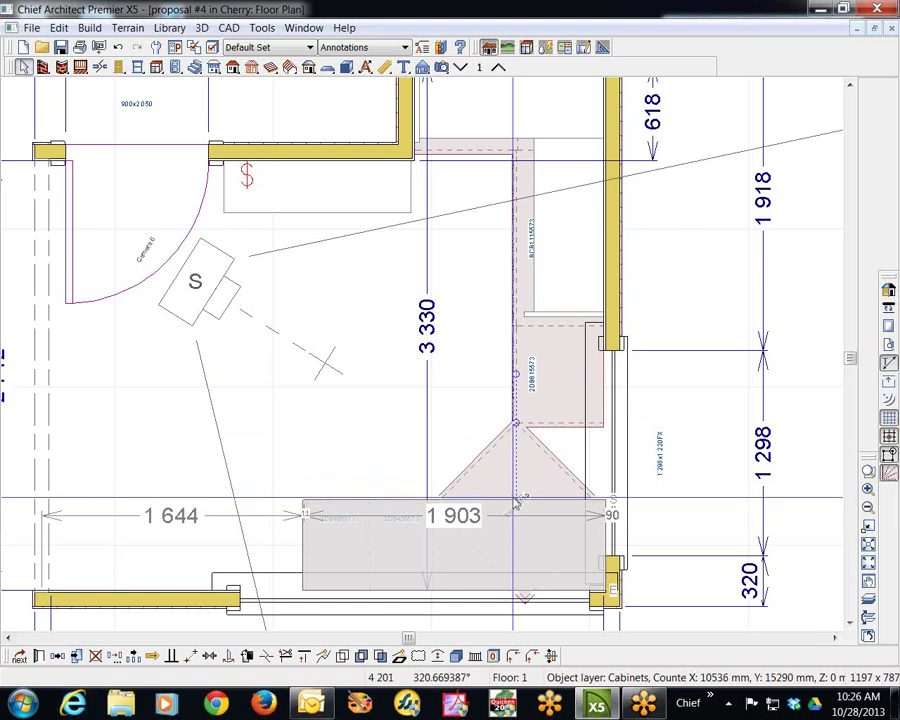
left_click(517, 500)
left_click_drag(527, 497, 545, 137)
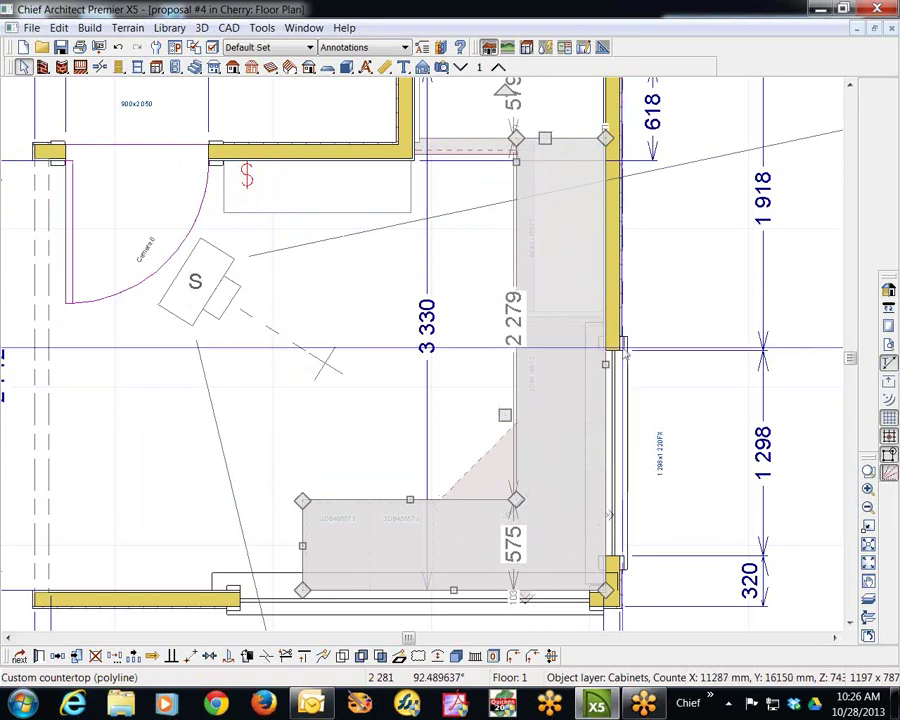
left_click(870, 471)
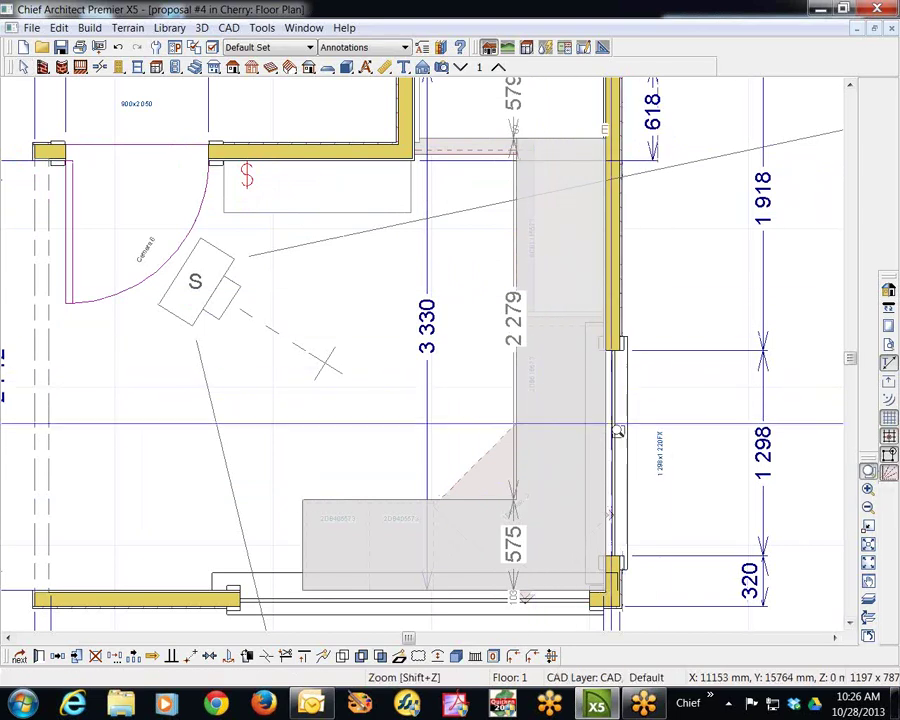
left_click(576, 379)
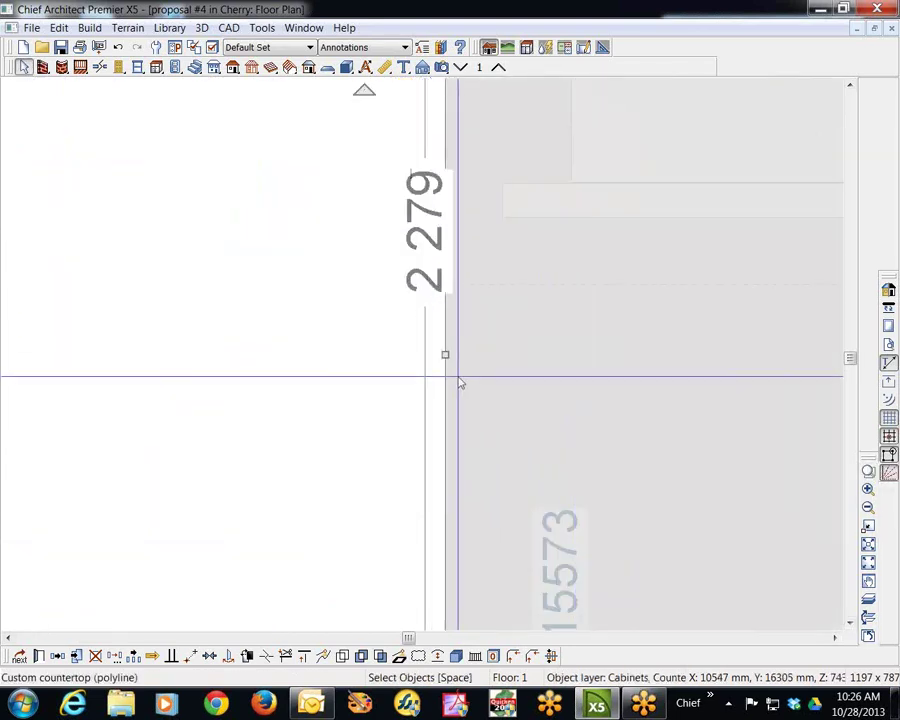
left_click_drag(444, 354, 421, 354)
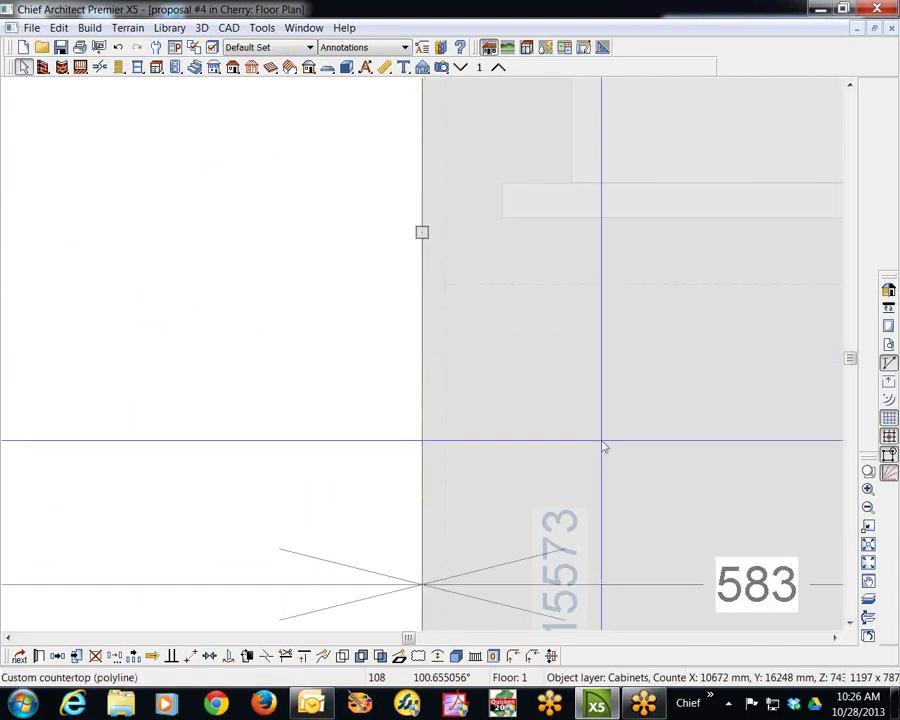
left_click(868, 528)
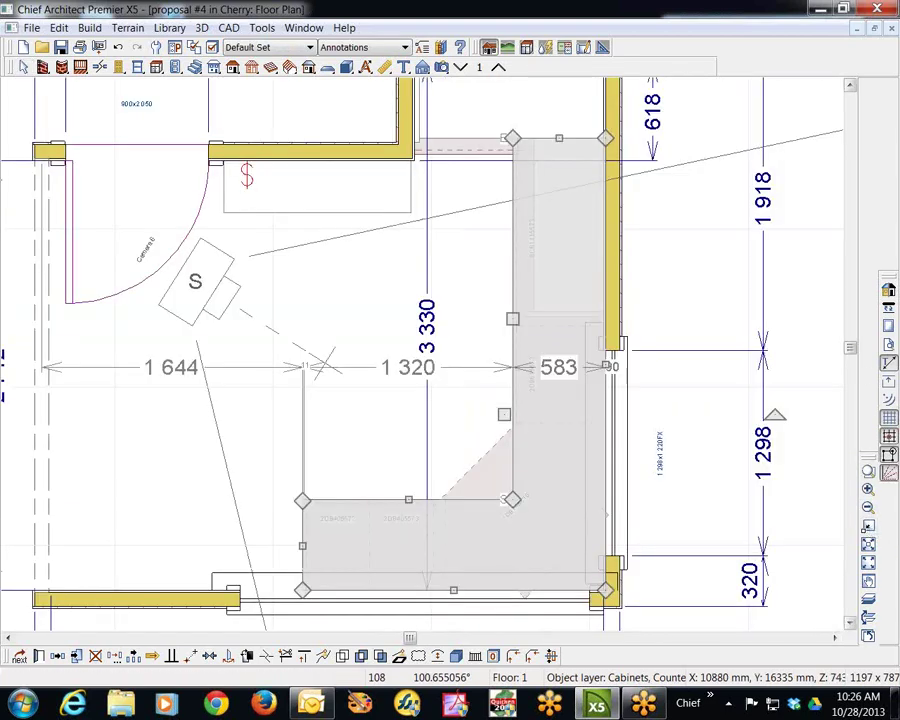
left_click(851, 87)
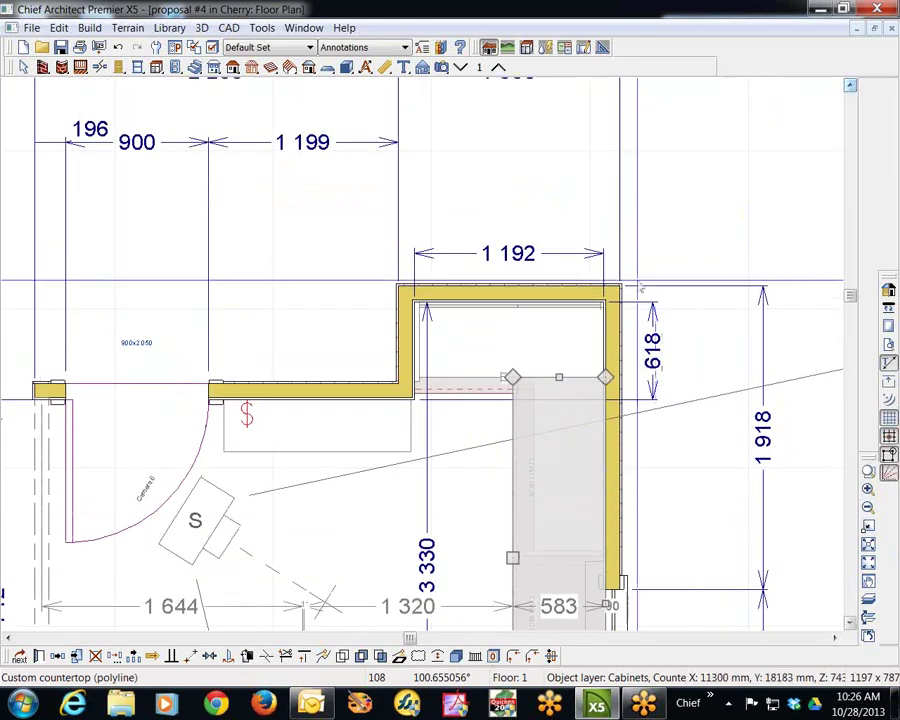
left_click_drag(559, 378, 587, 300)
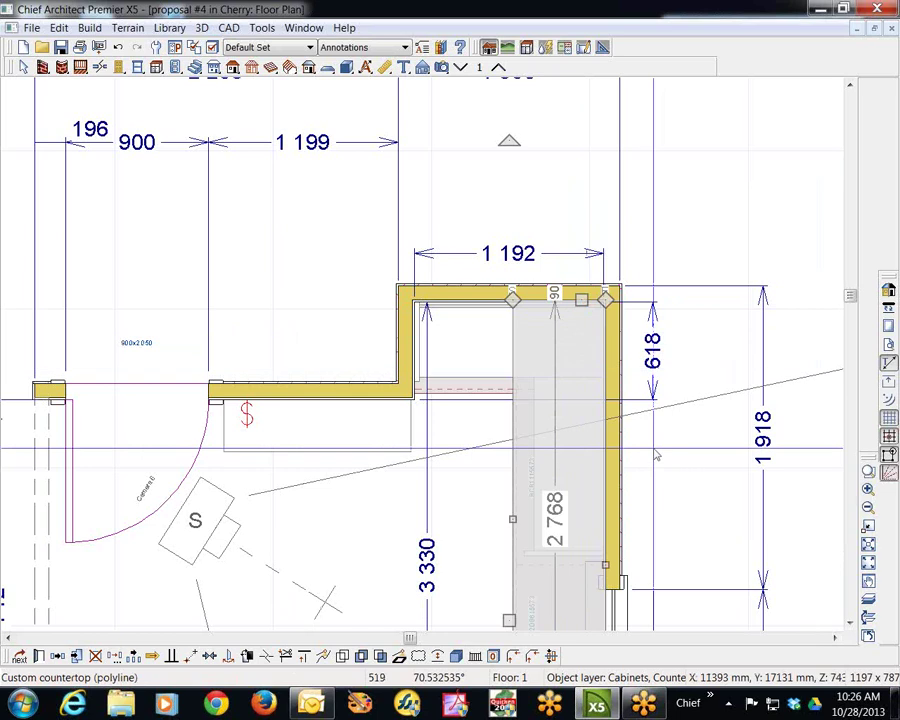
- Break the countertop edges, pushing the upper section into the alcove and angling the corner edge
left_click(270, 658)
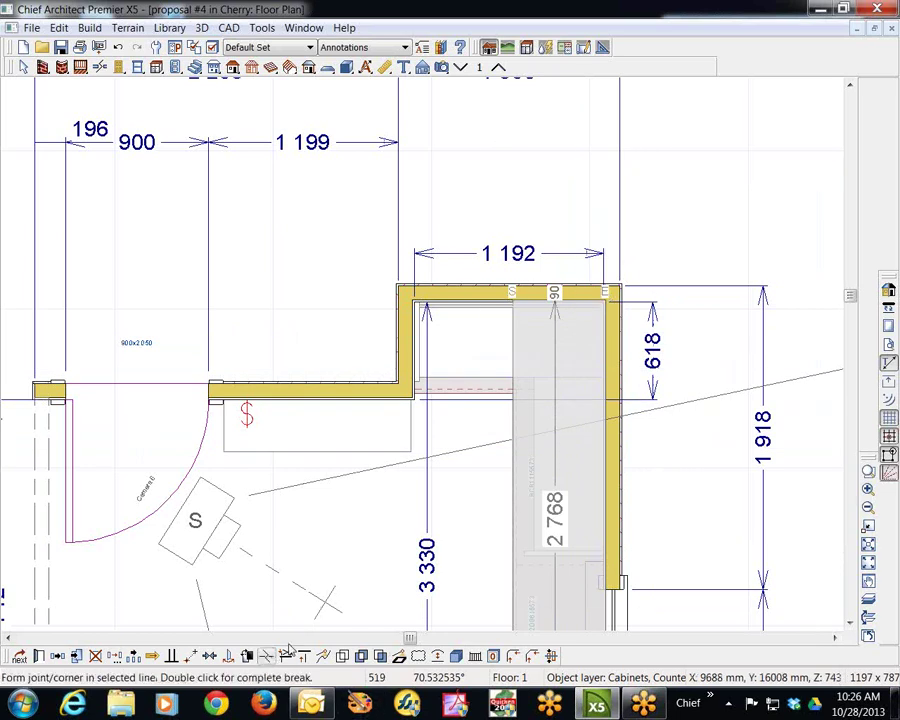
left_click(514, 403)
left_click_drag(512, 352, 415, 374)
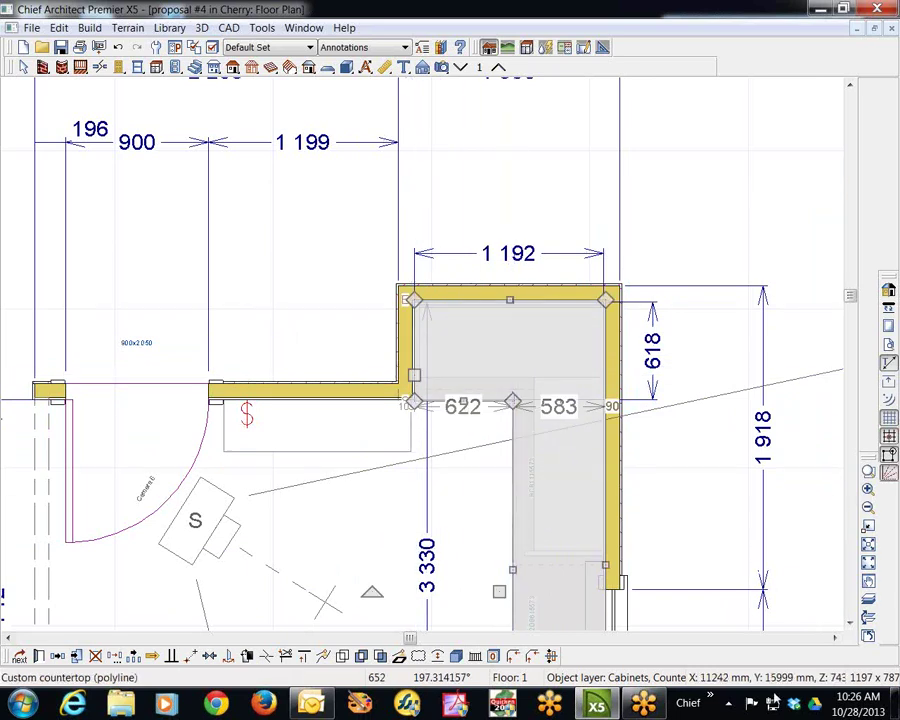
left_click(850, 622)
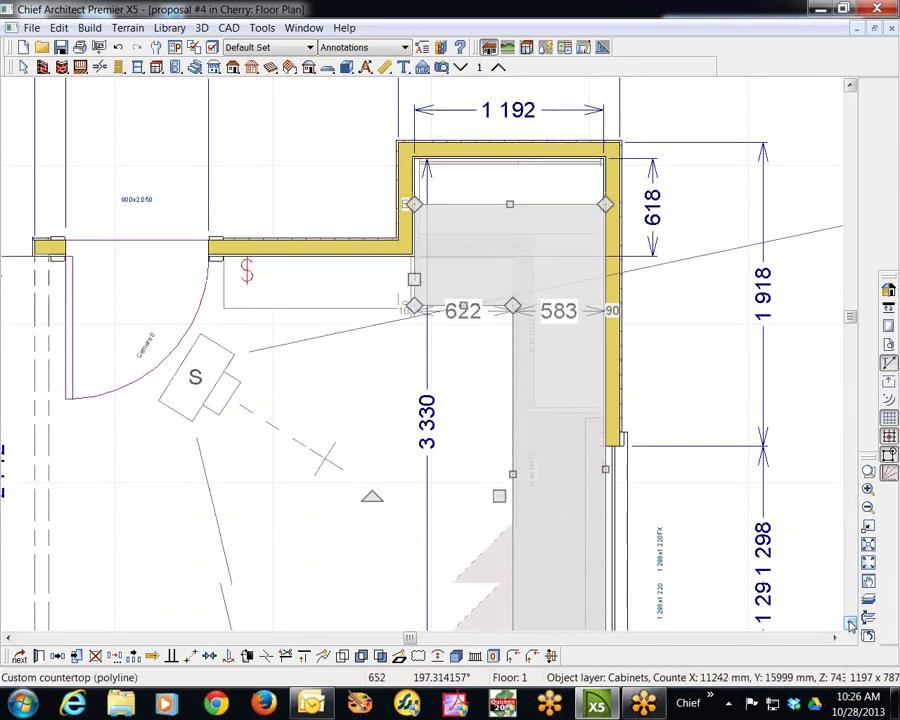
left_click(850, 622)
scroll(478, 555, "up", 3)
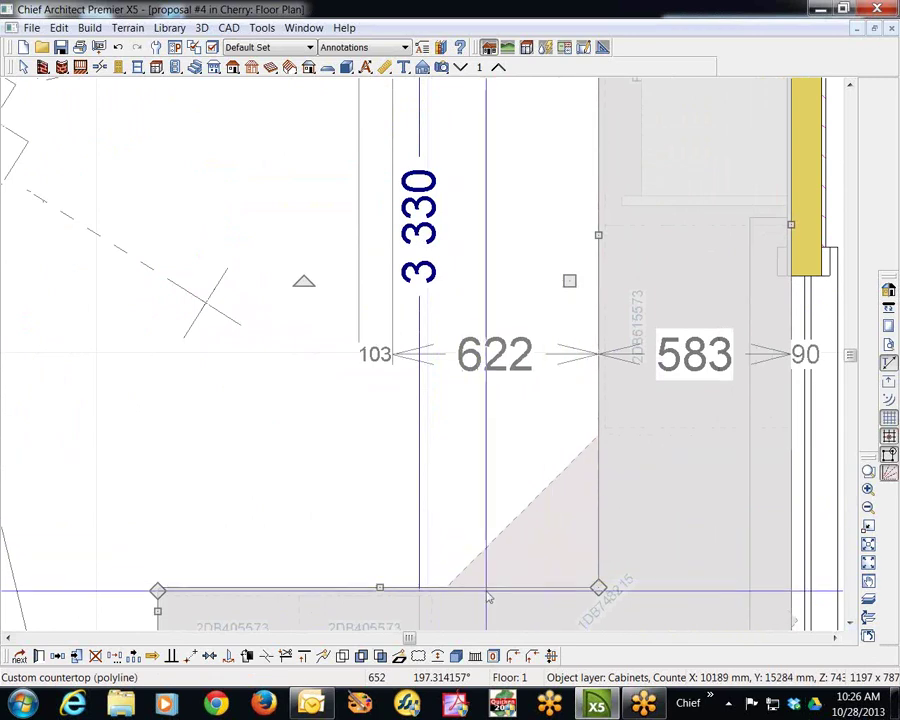
left_click(268, 657)
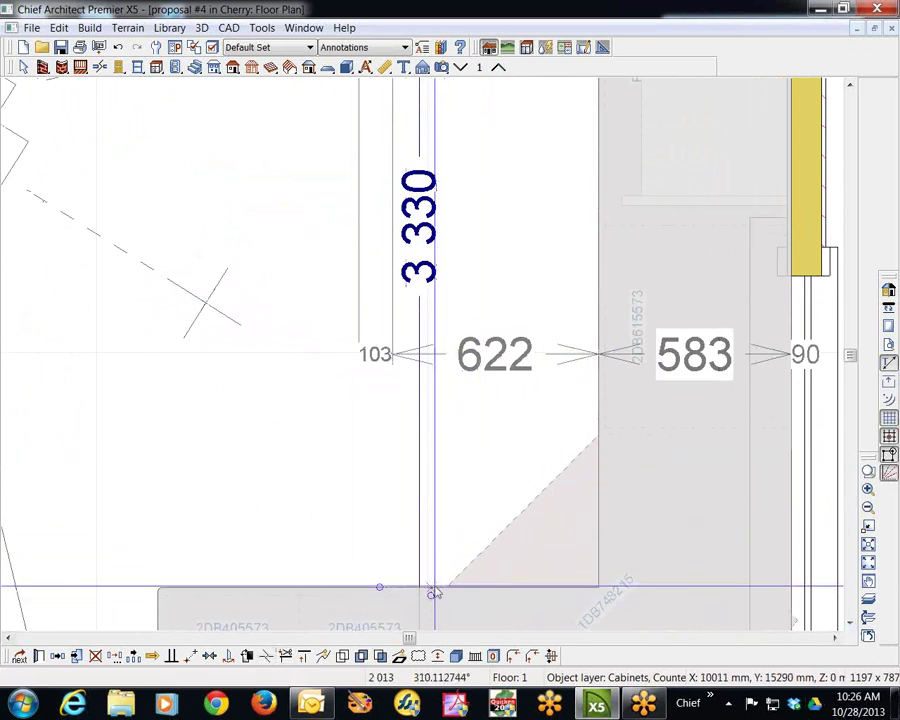
left_click(432, 590)
left_click_drag(600, 589, 598, 409)
- Make the countertop's diagonal edge parallel to the angled corner cabinet's front
key("space")
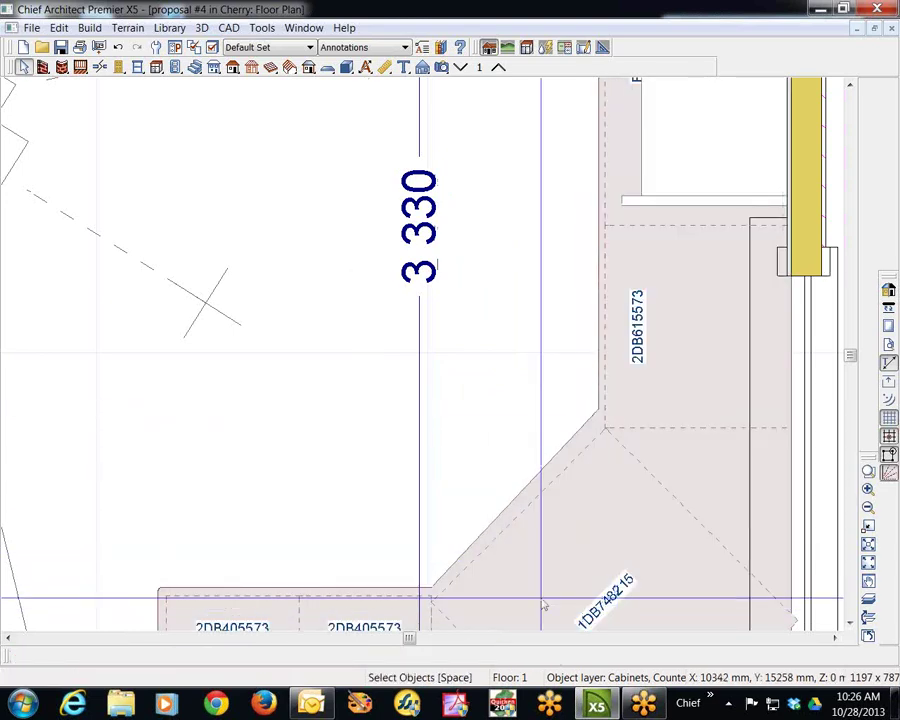
left_click(522, 495)
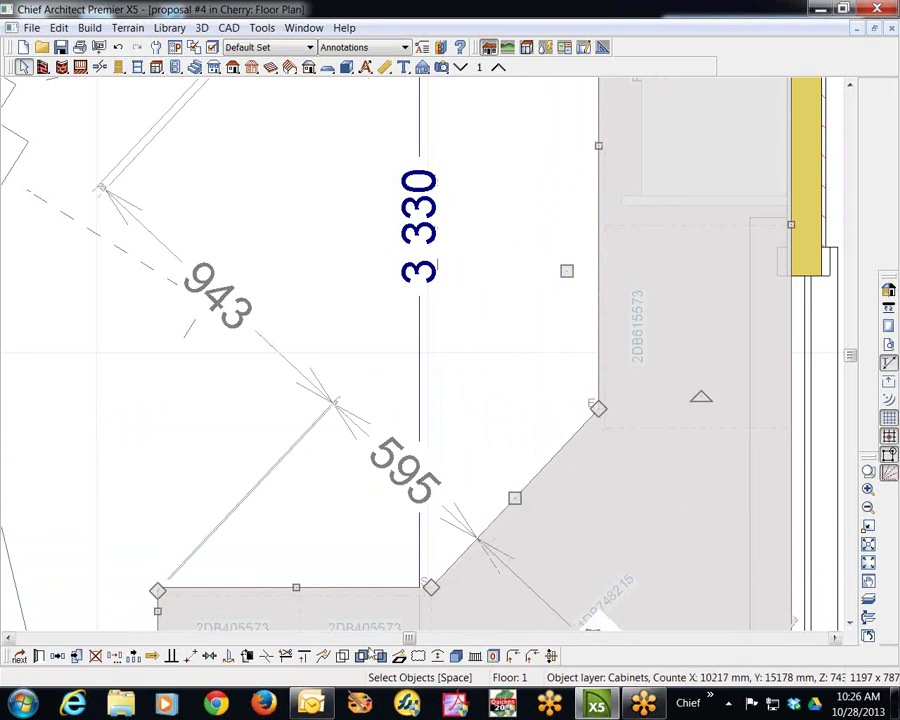
left_click(171, 655)
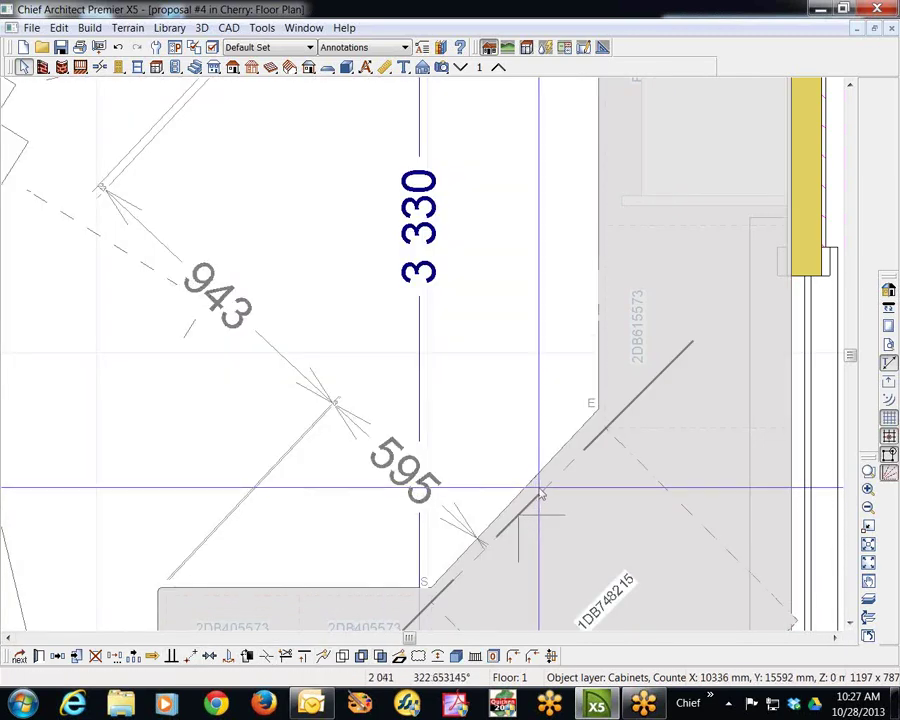
left_click(541, 494)
- Zoom out on the plan and open the Camera 6 view of the corner desk
key("Escape")
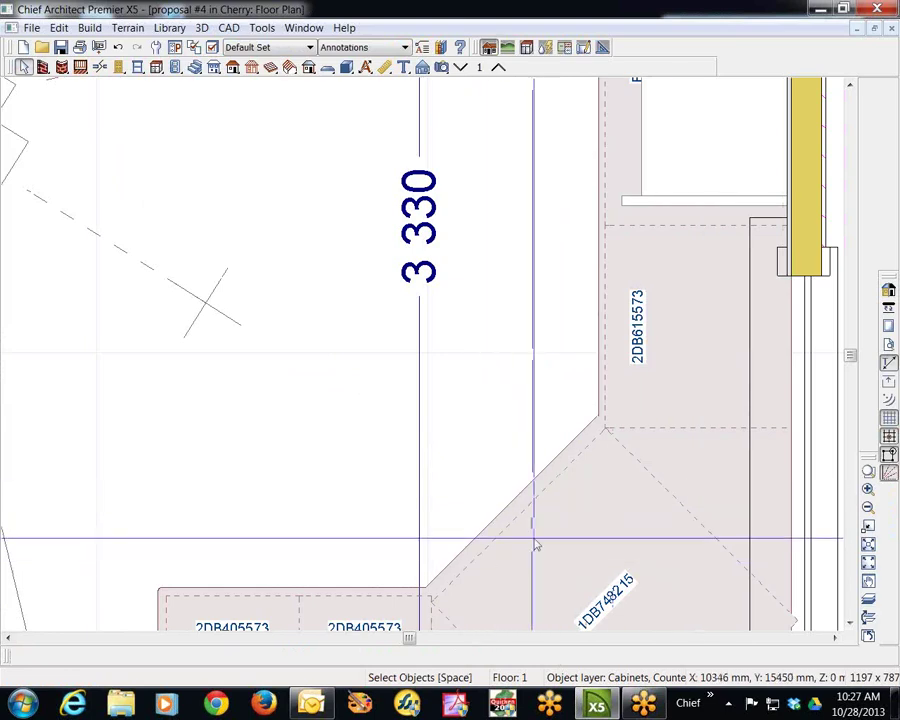
scroll(535, 545, "down", 3)
left_click(572, 520)
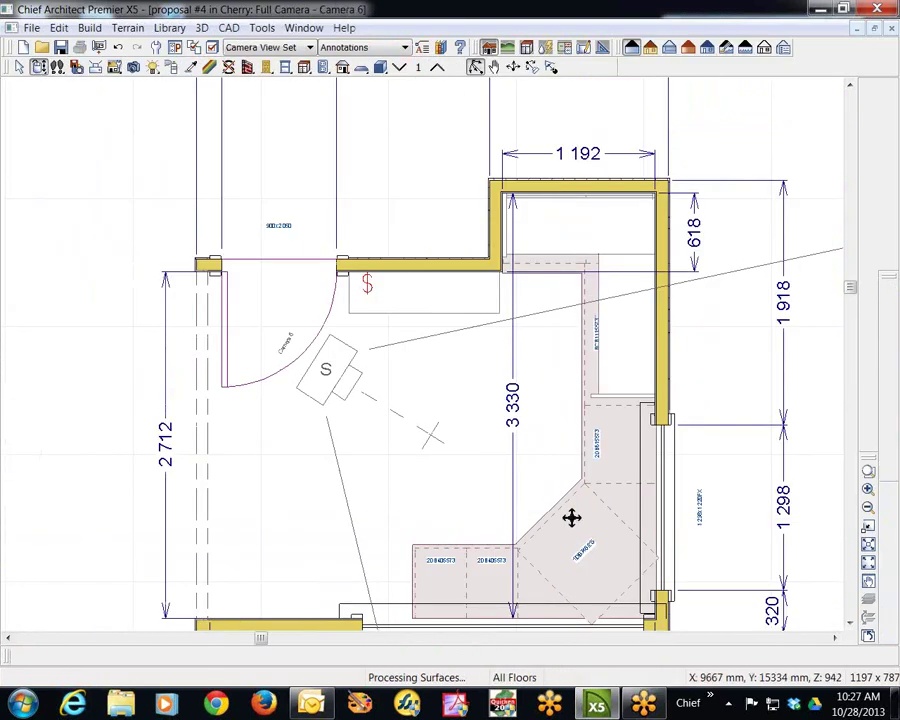
- Tilt Camera 6 to frame the cherry bookcase, corner windows and crown molding above the desk
left_click(850, 623)
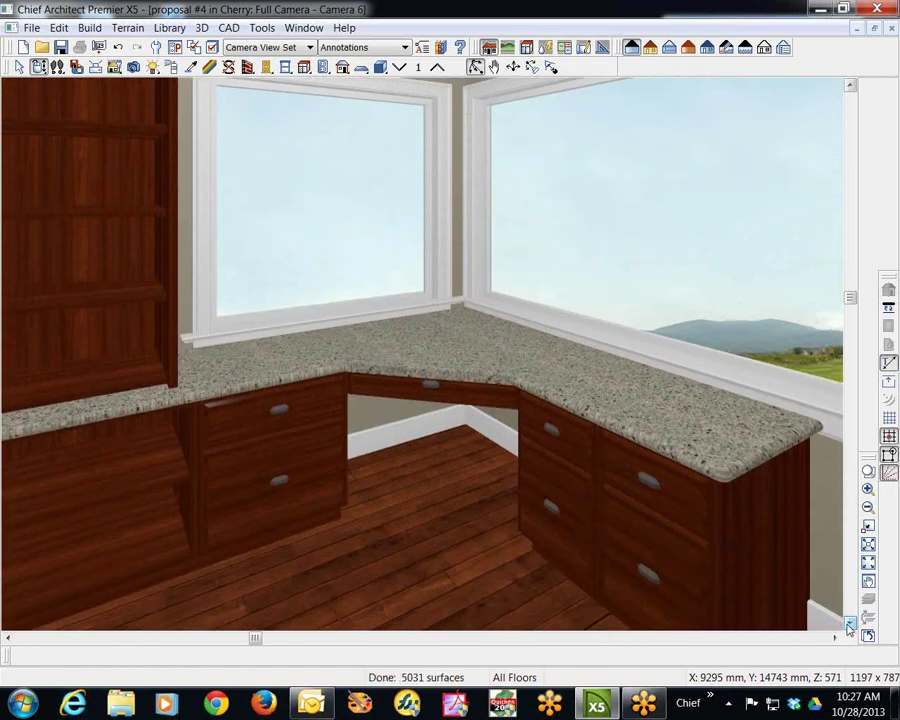
left_click_drag(848, 626, 812, 695)
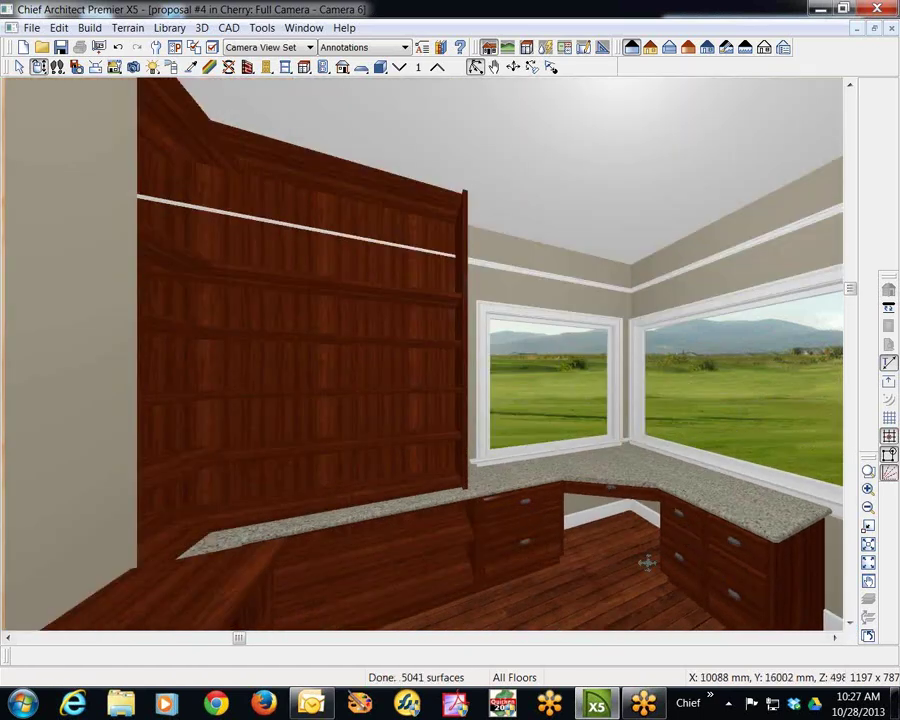
left_click_drag(635, 583, 645, 508)
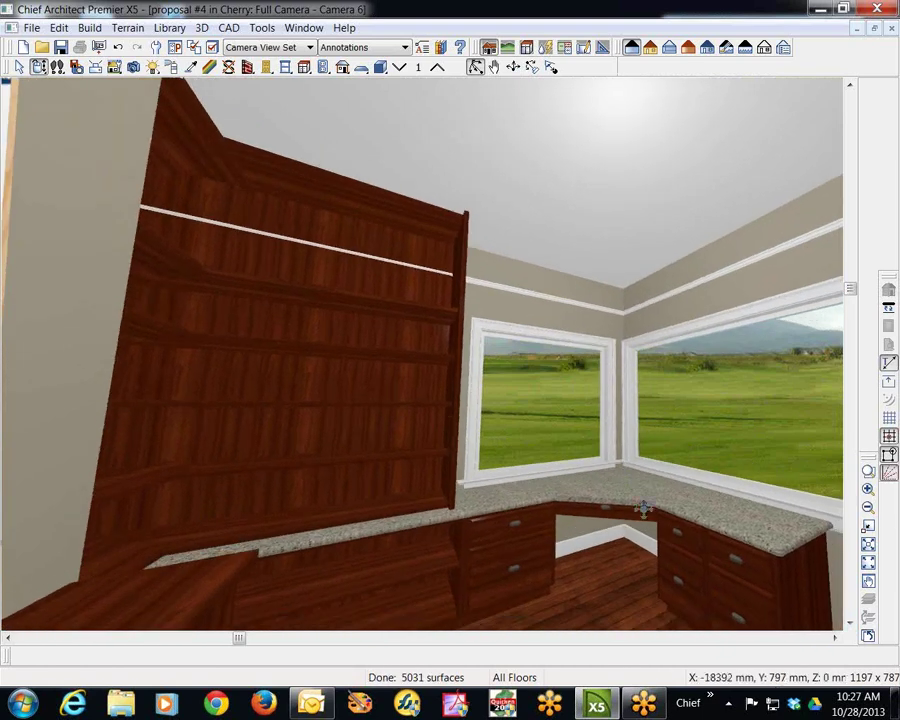
key("space")
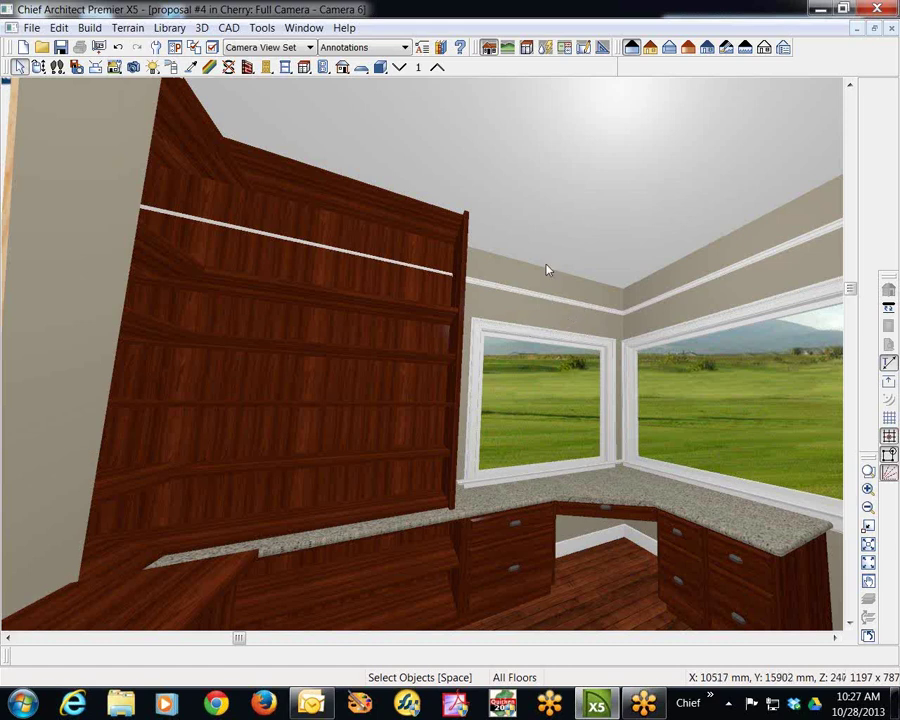
- Check the room's ceiling and floor heights in its specification, closing without changes
right_click(530, 318)
left_click(574, 355)
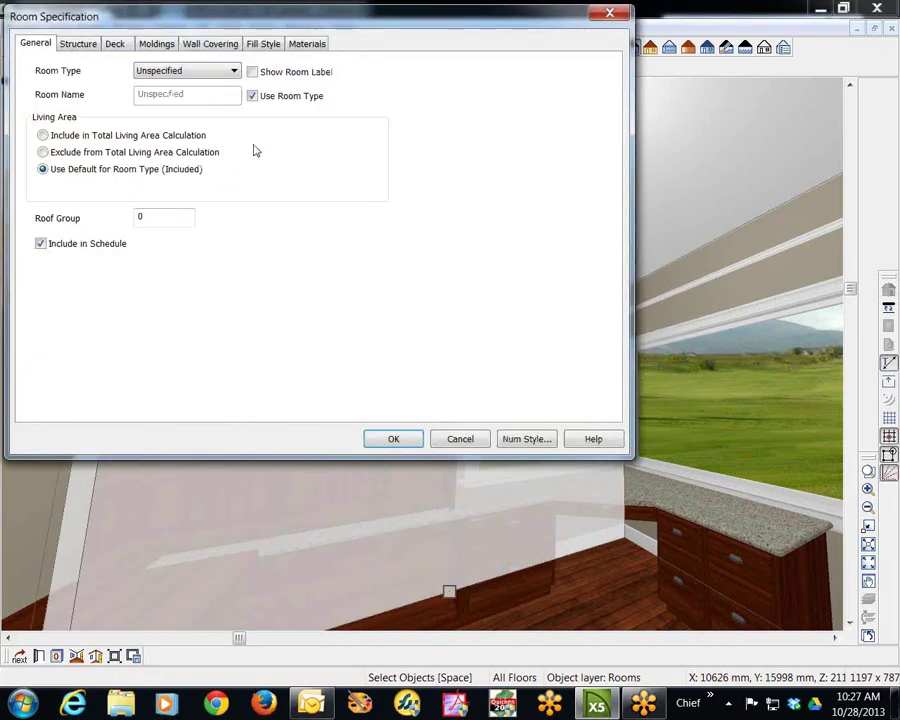
left_click(74, 45)
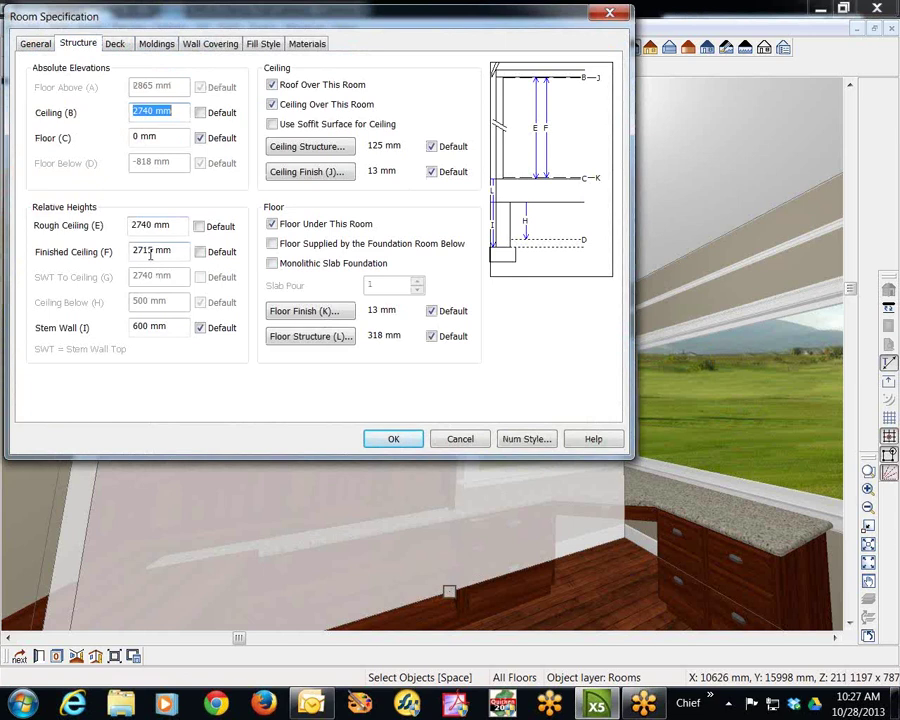
left_click(461, 442)
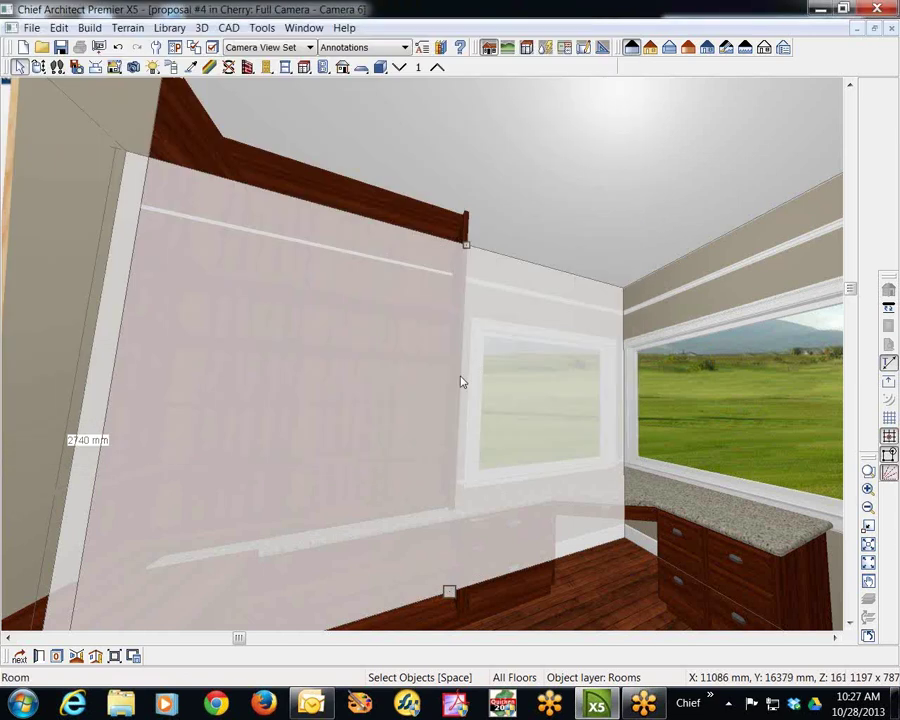
- Turn off default moldings for the room and select the CA-21 crown molding at 2440 mm
left_click(38, 656)
left_click(158, 44)
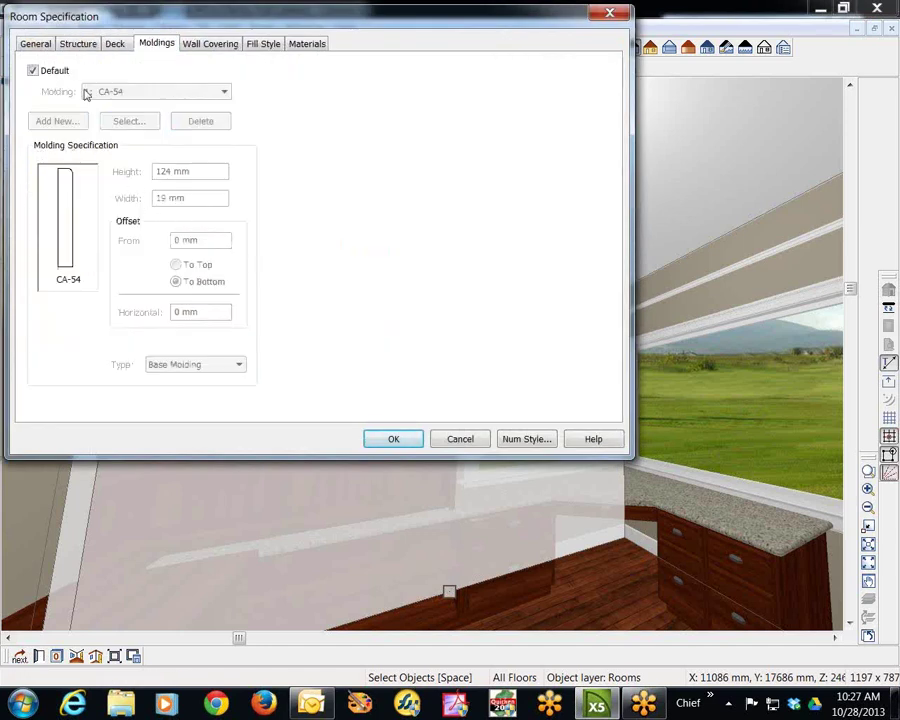
left_click(42, 72)
left_click(228, 94)
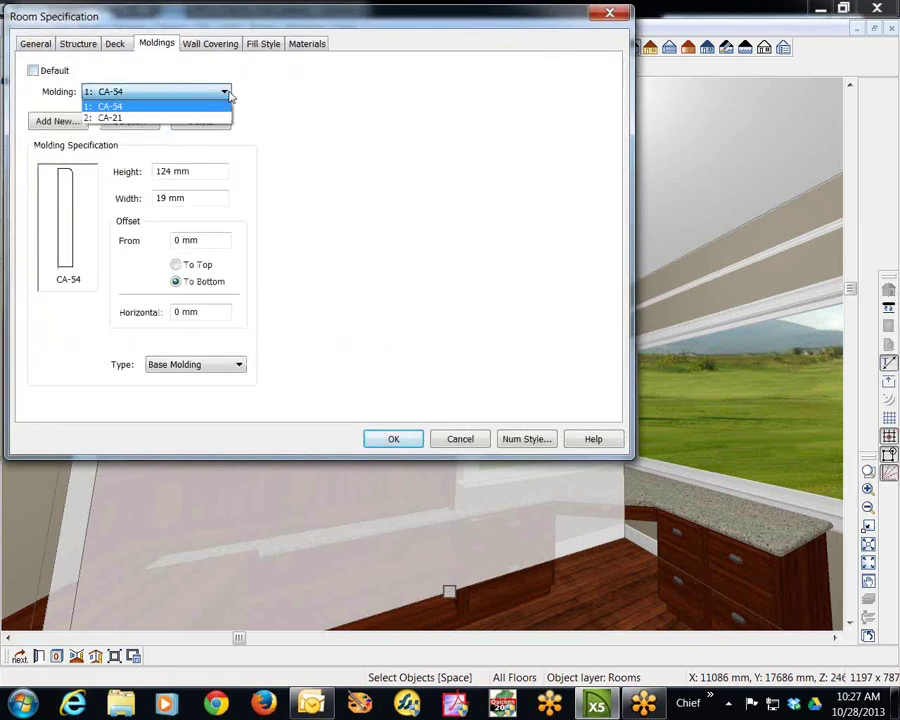
left_click(217, 117)
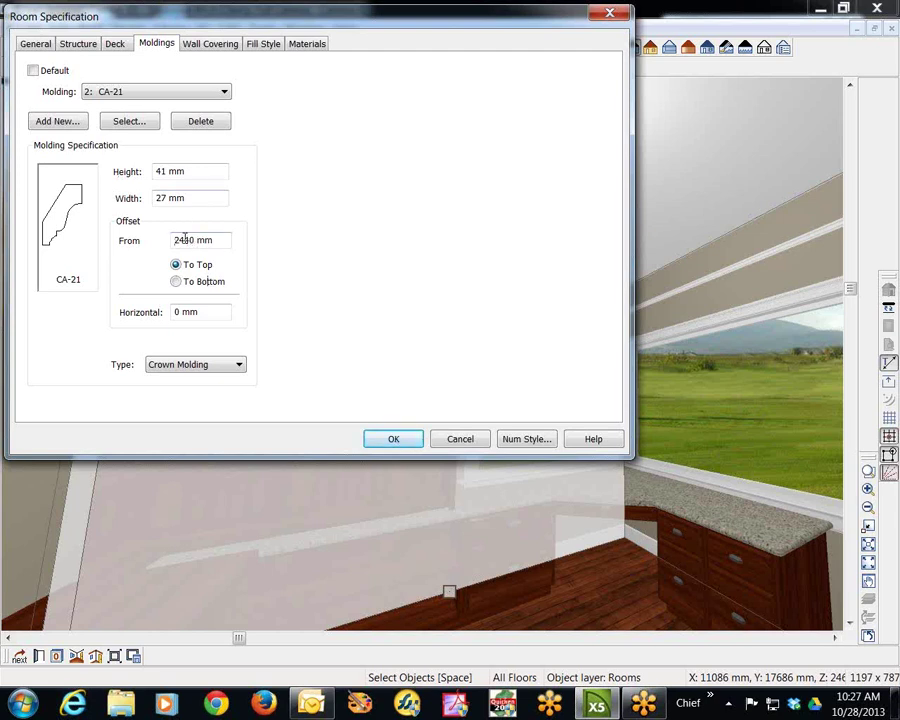
- Apply the molding settings, then reopen the room specification to inspect the CA-21 crown molding
left_click(393, 439)
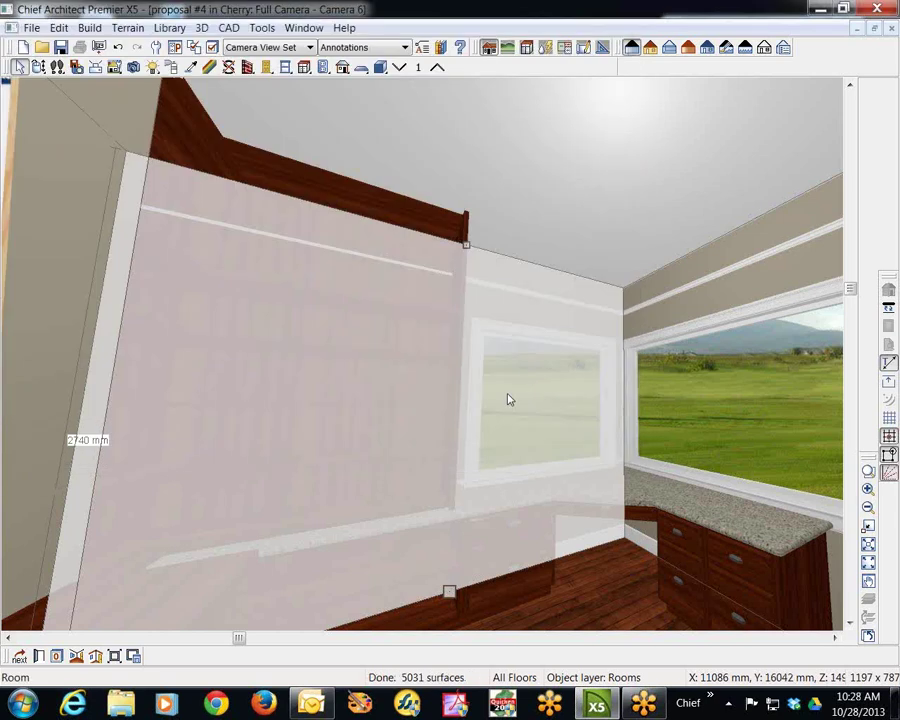
right_click(690, 314)
left_click(725, 351)
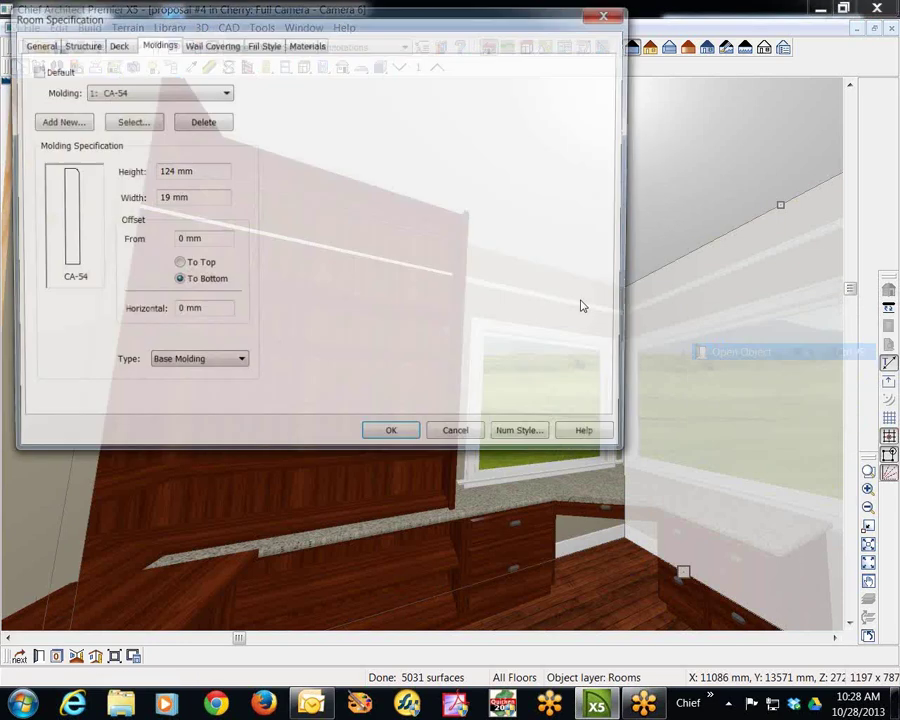
left_click(217, 92)
left_click(213, 118)
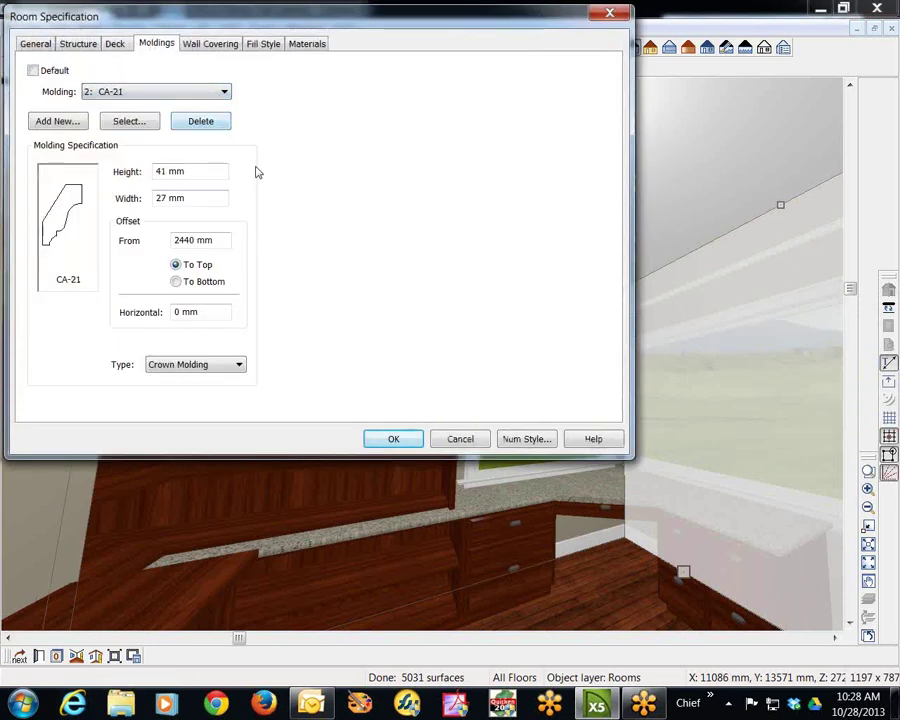
left_click(460, 439)
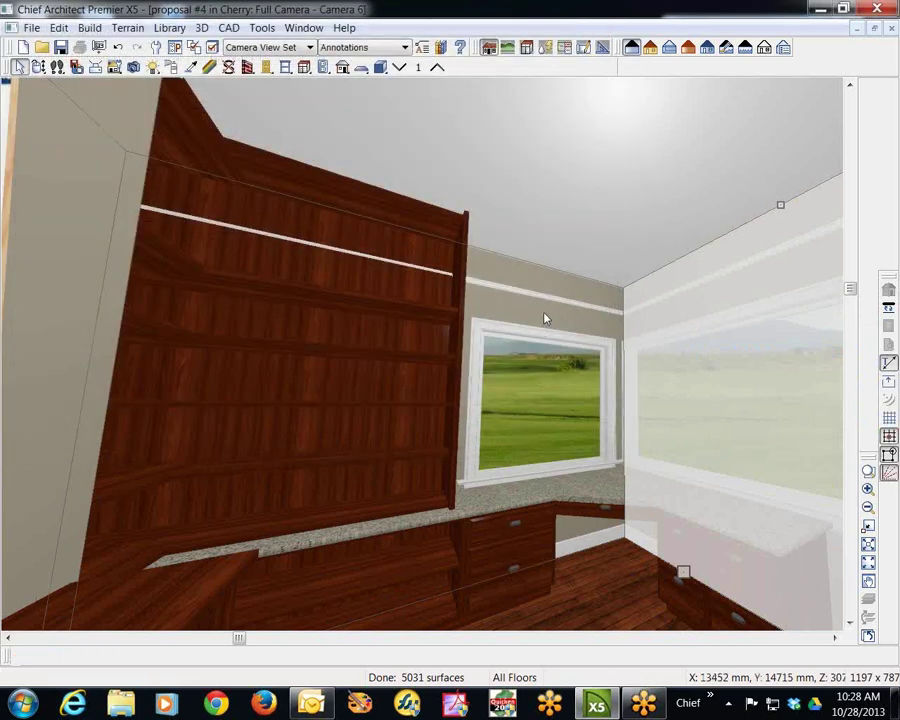
- Copy the room's 2715 mm finished ceiling height from the Structure settings
right_click(547, 319)
left_click(570, 358)
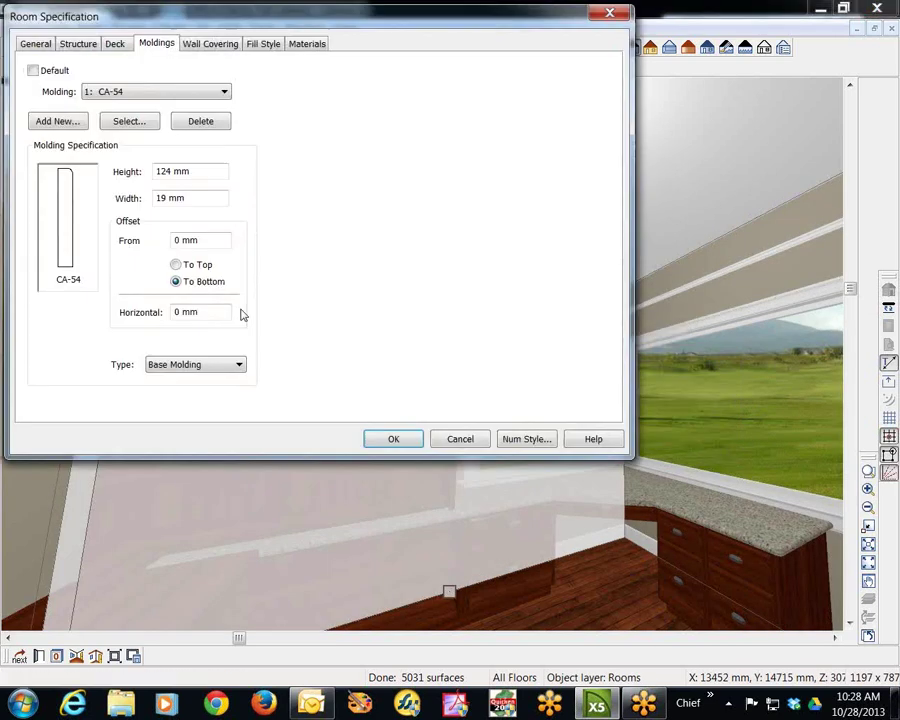
left_click(77, 44)
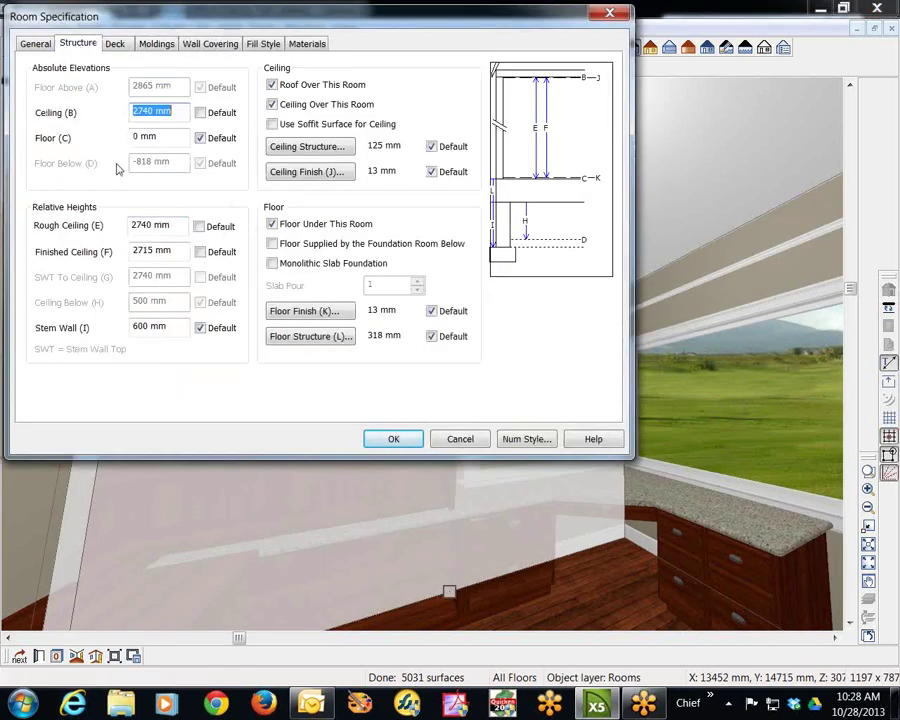
left_click(167, 252)
right_click(150, 252)
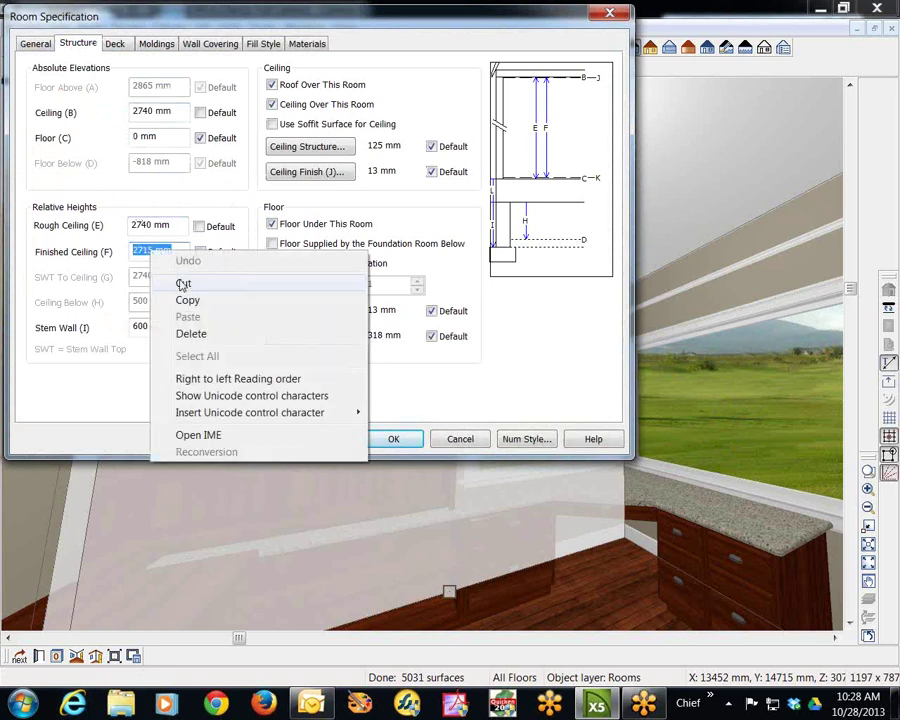
left_click(192, 299)
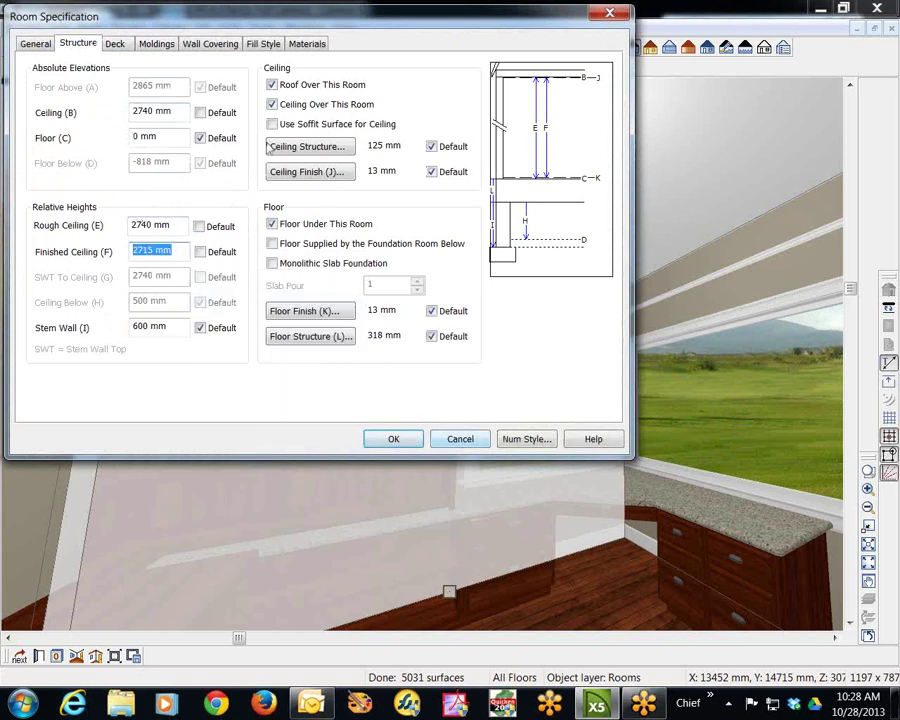
- Set the CA-21 crown molding's offset from top to 2715 mm and apply it
left_click(157, 44)
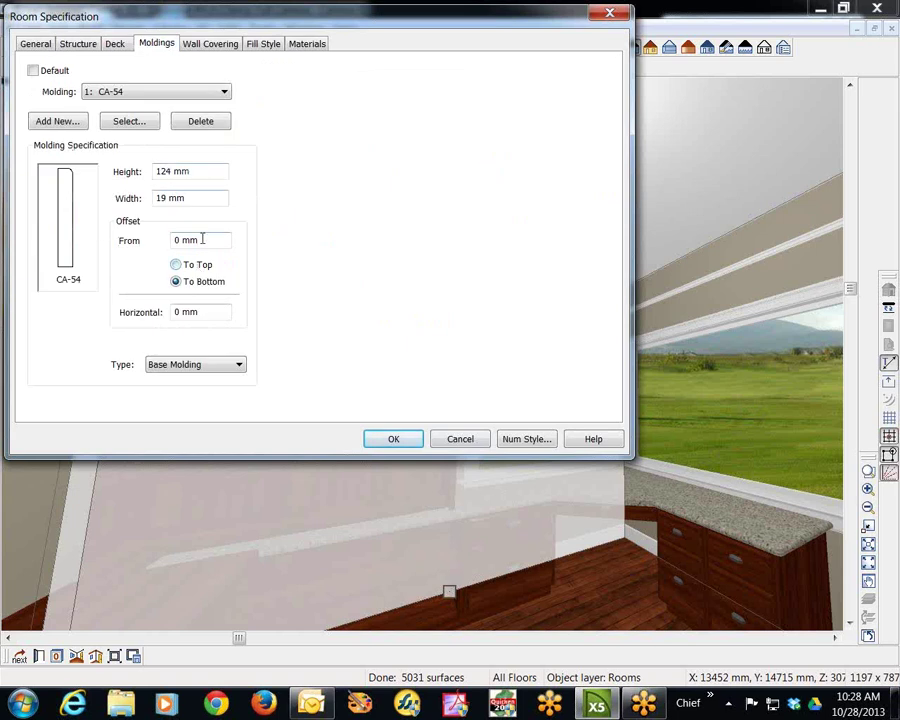
left_click(226, 92)
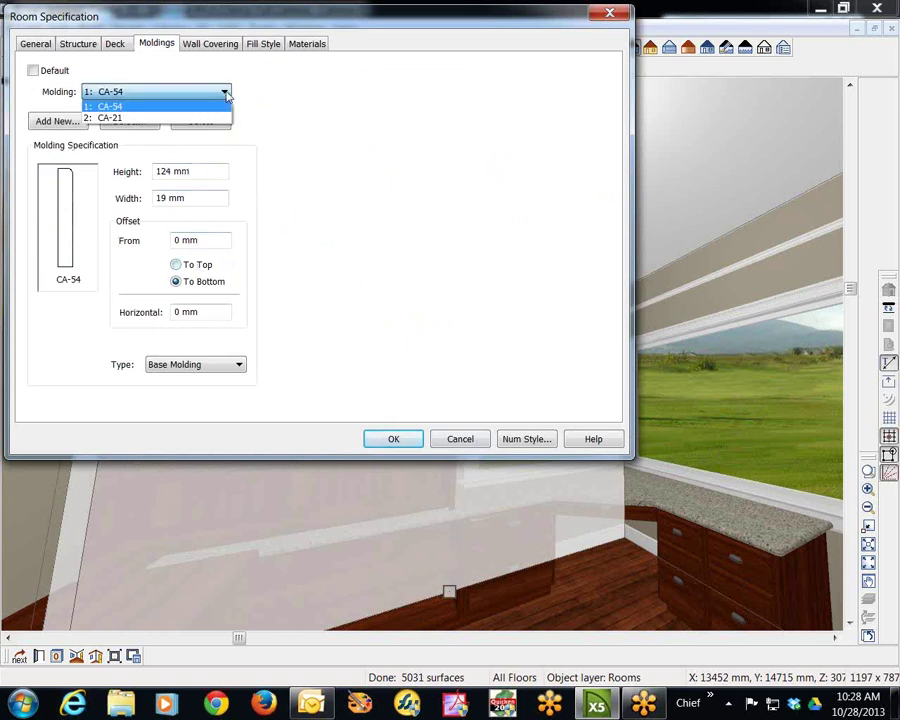
left_click(211, 128)
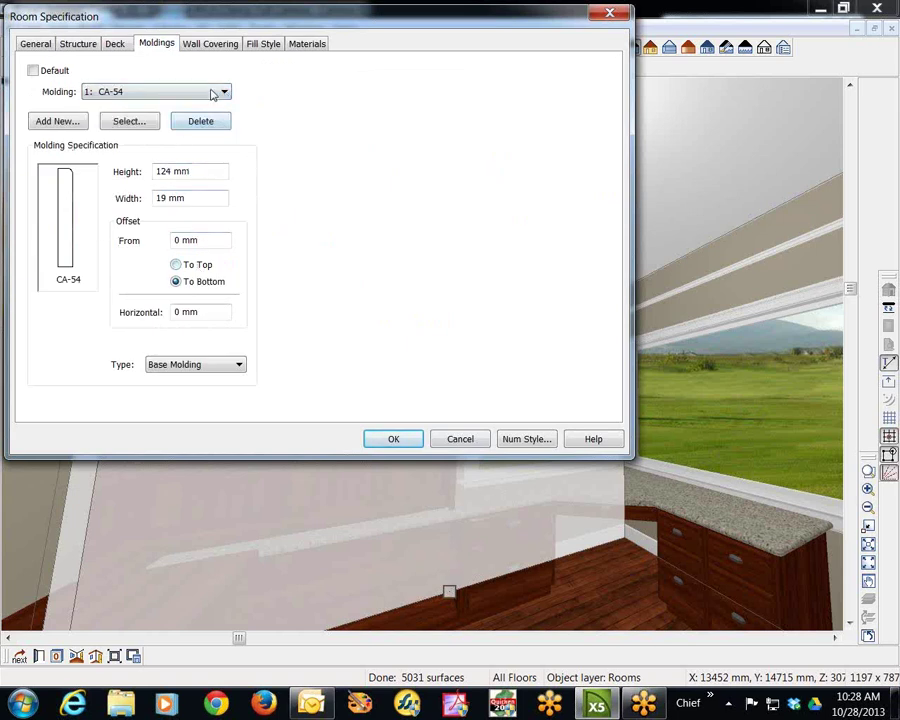
left_click(212, 92)
left_click(211, 118)
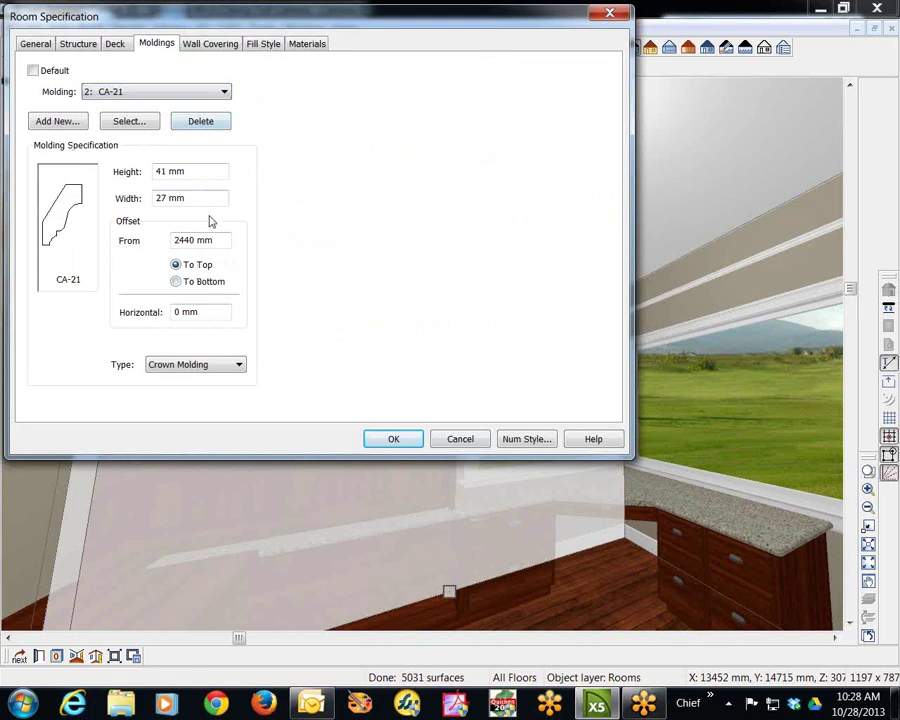
left_click_drag(217, 239, 112, 232)
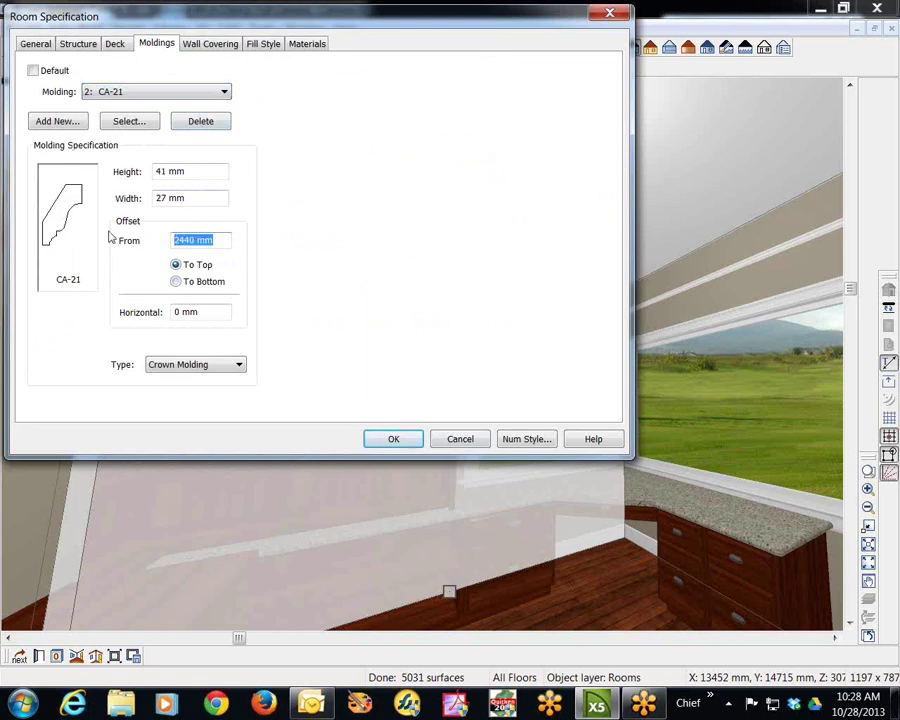
type("2715 mm")
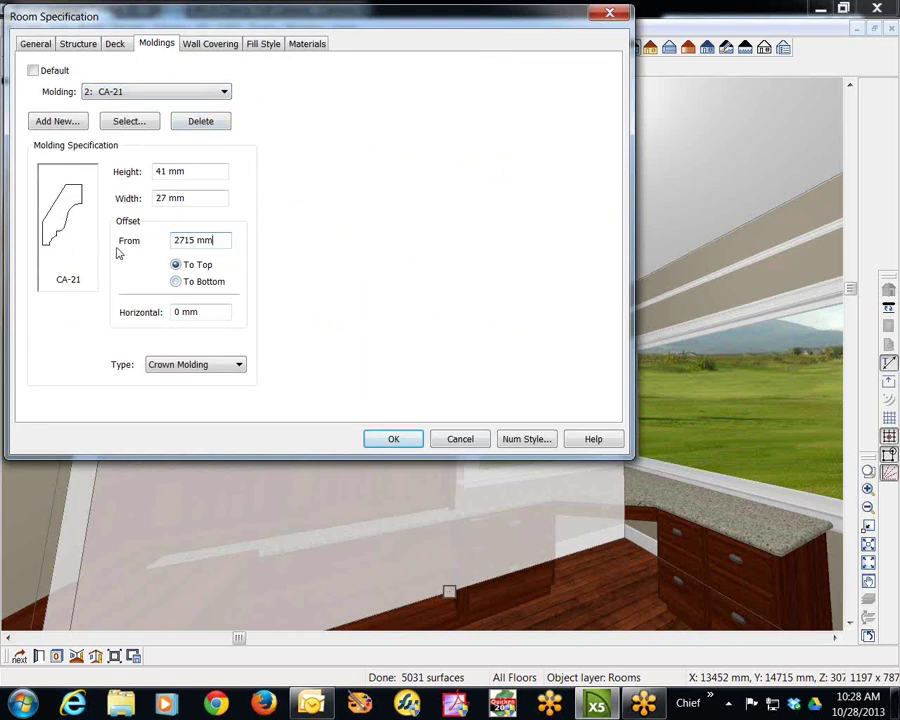
left_click(393, 440)
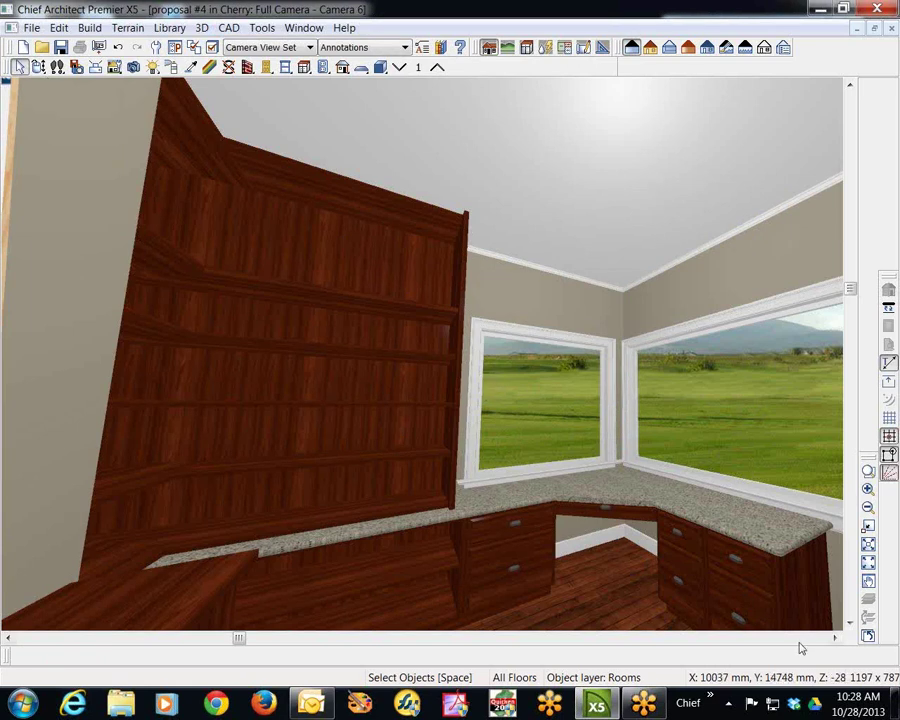
- Tilt Camera 6 down to show the crown molding above the angled granite desk
left_click(849, 622)
left_click(849, 623)
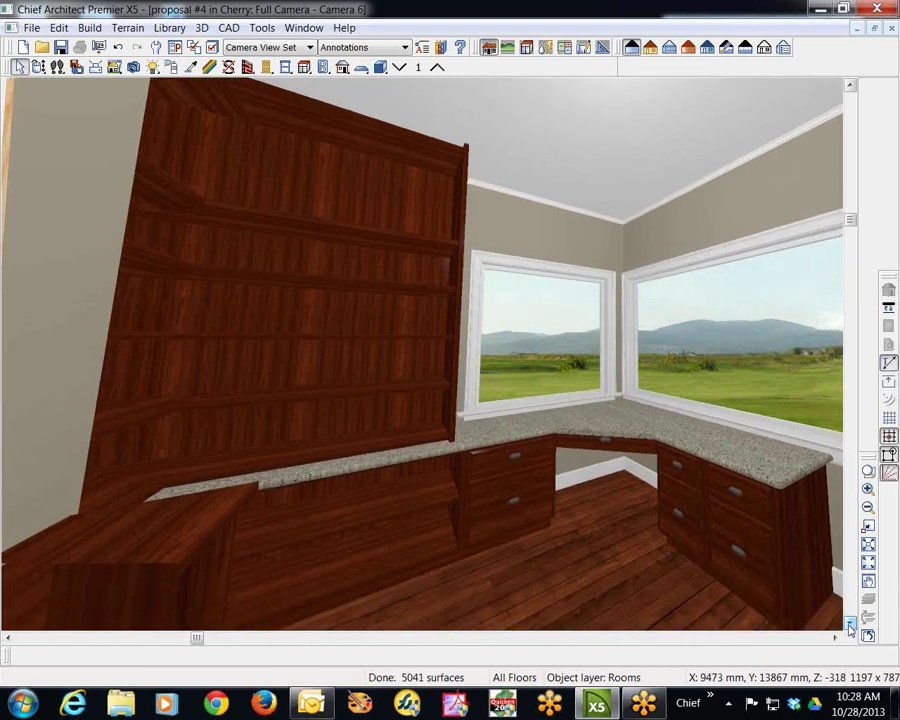